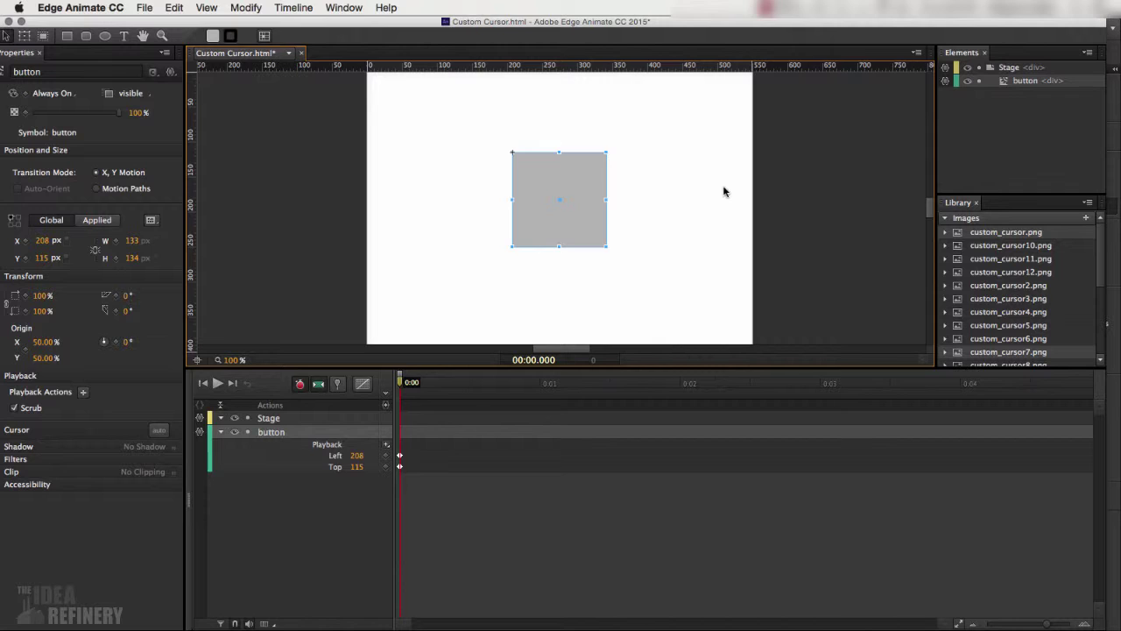
Step: Preview the Custom Cursor page in Safari with Cmd+Return to check the magnifier cursor
key(super+Return)
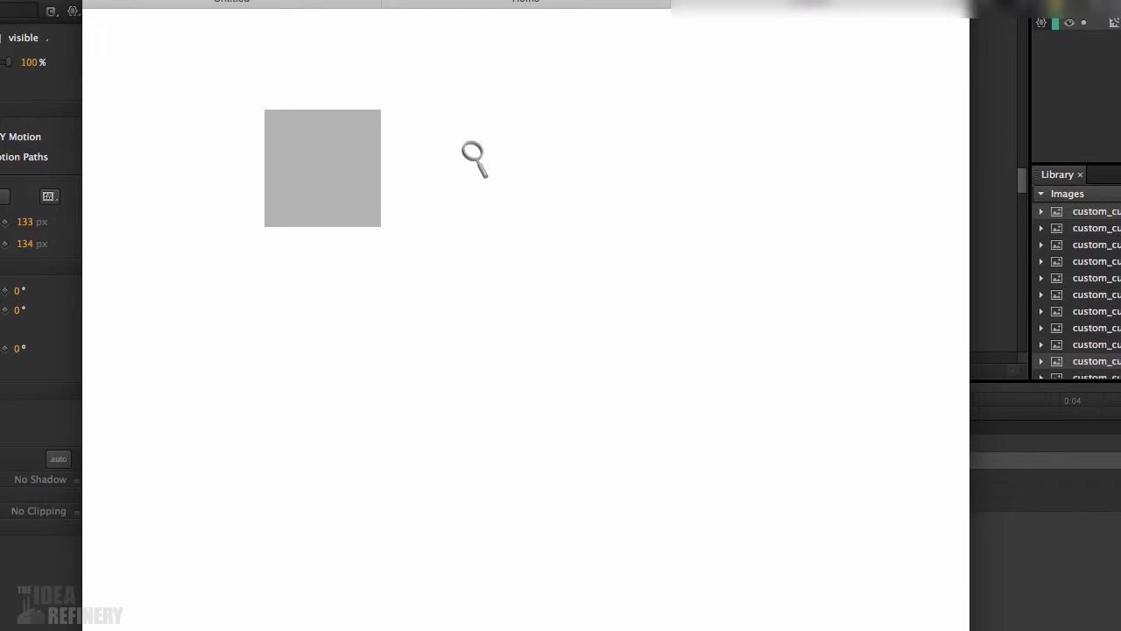
Step: Switch from the Safari preview to the magnifying-glass artwork in Illustrator
mouse_move(5, 198)
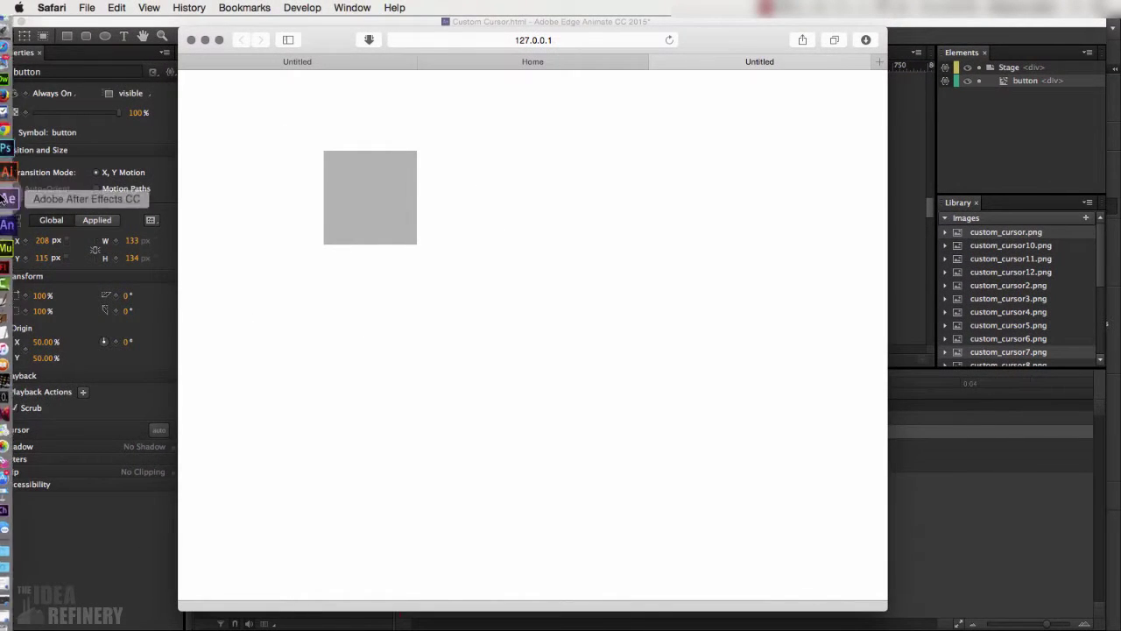
click(7, 171)
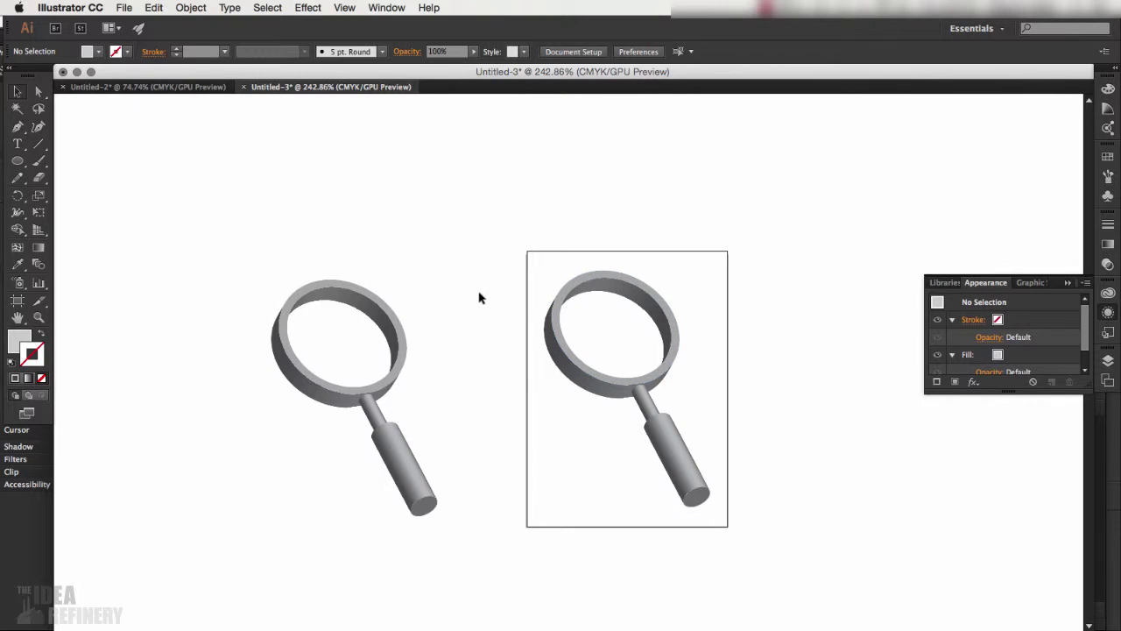
Step: View the artwork in Outline mode, then return to GPU Preview
click(344, 8)
click(354, 23)
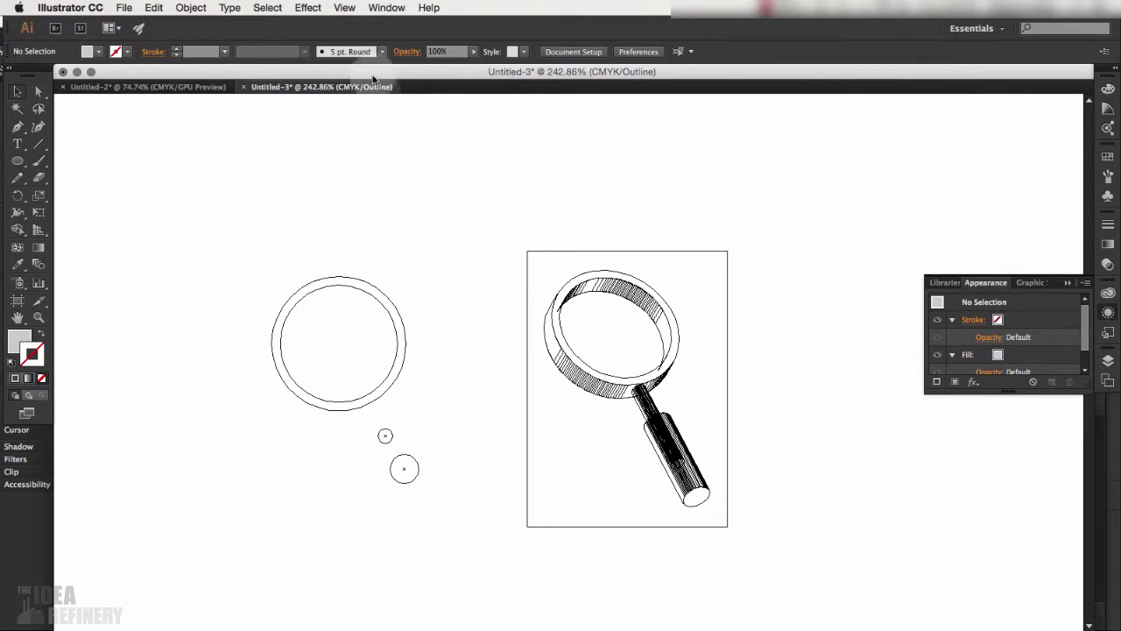
click(341, 8)
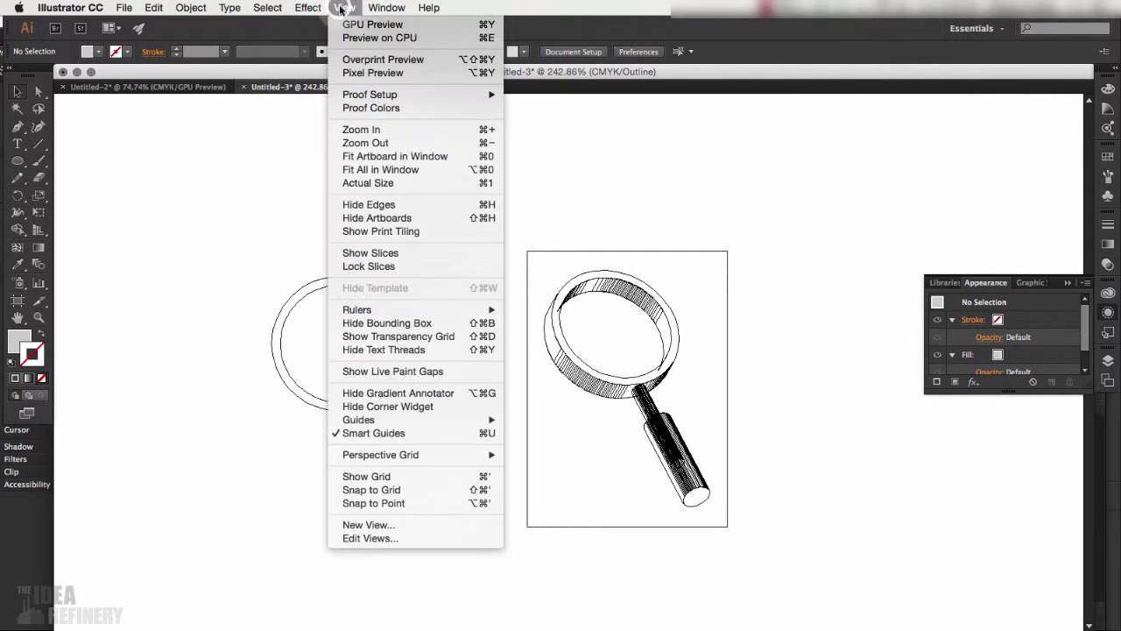
click(364, 25)
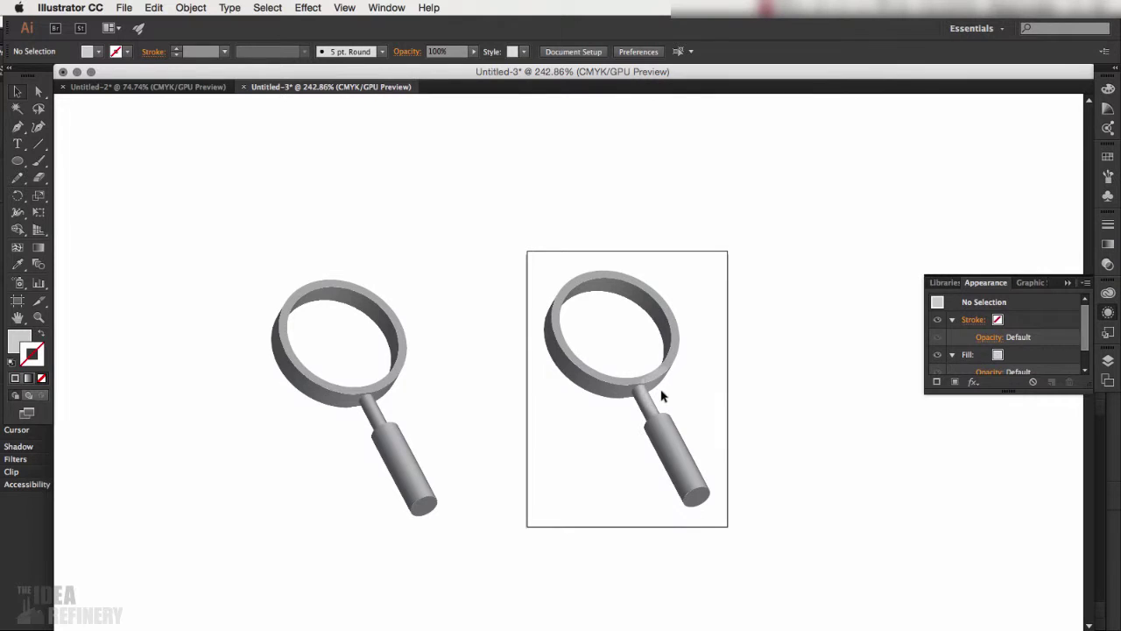
Step: Trim the artboard to 1.65 × 2.16 in around the shaded magnifier
click(18, 301)
drag(628, 251, 629, 263)
drag(728, 394, 724, 394)
click(18, 91)
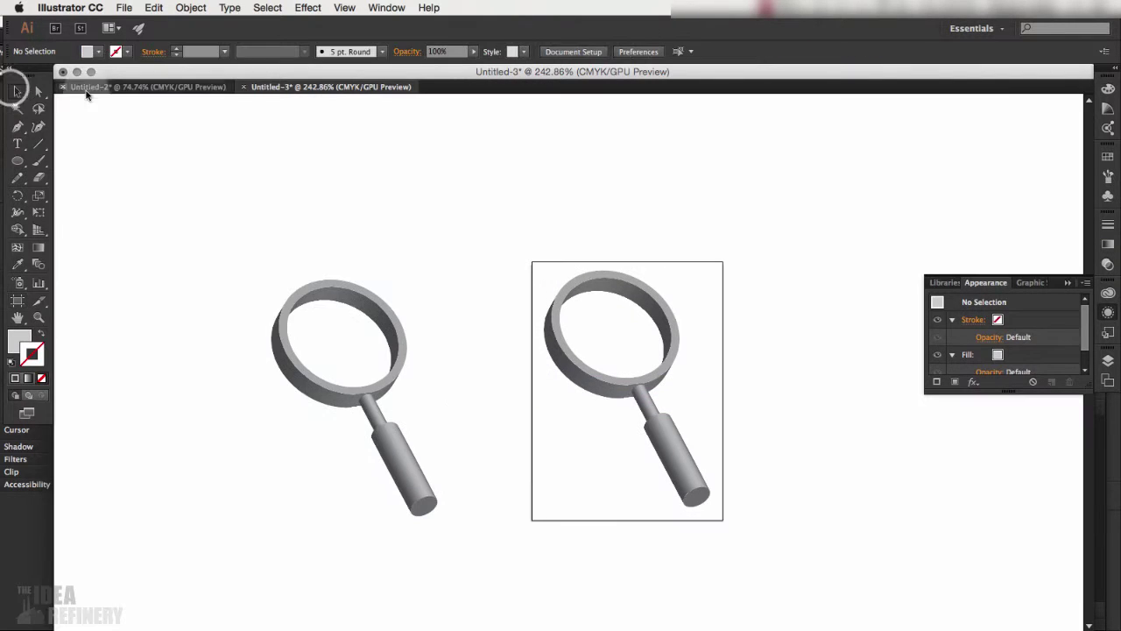
click(123, 8)
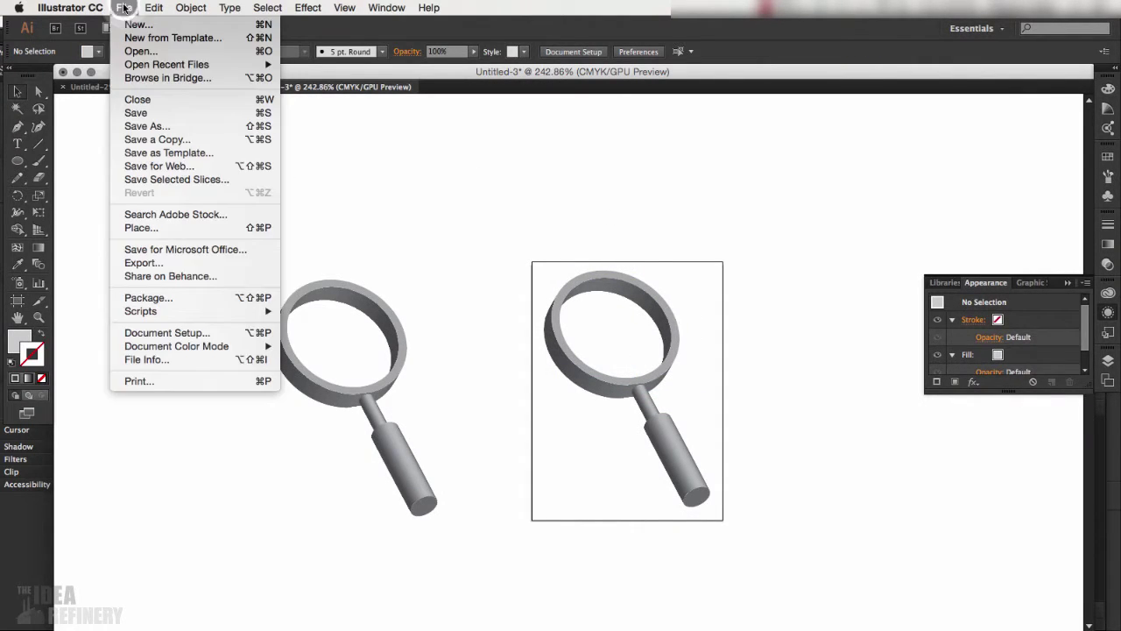
Step: In Save for Web, size the PNG-24 export to 92 × 125 px, cancelling the save sheet
click(171, 167)
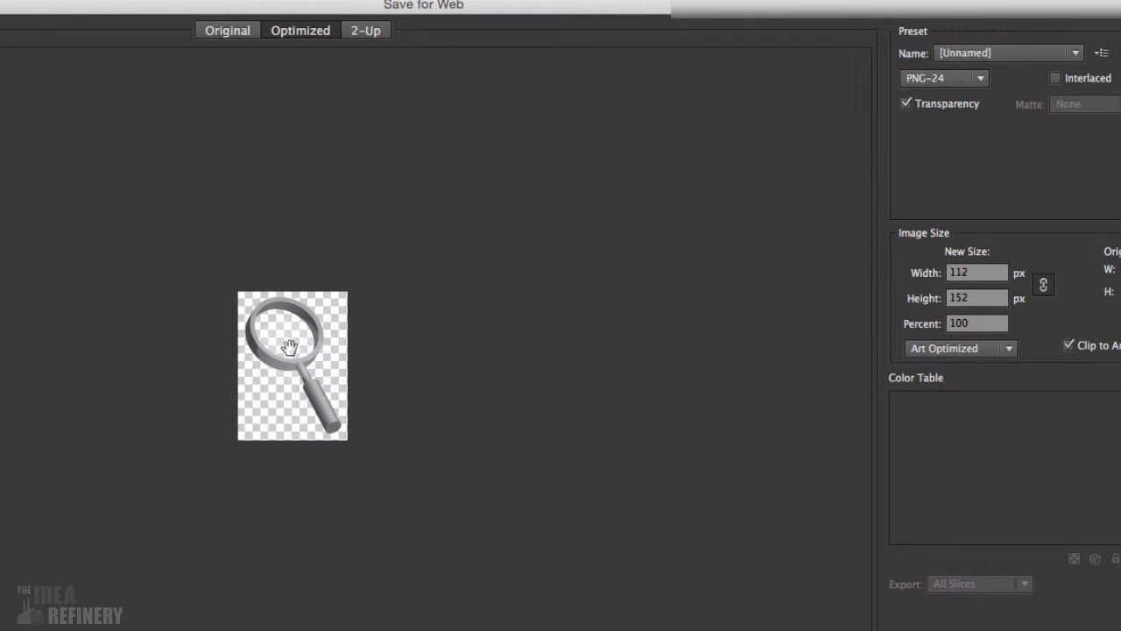
double_click(970, 299)
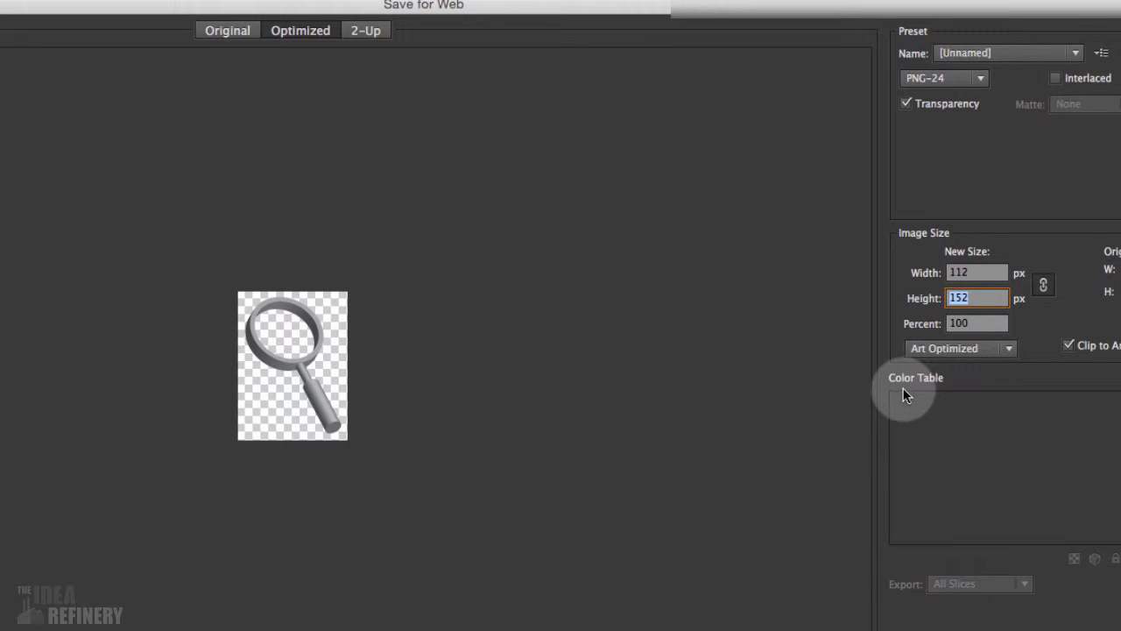
text(125)
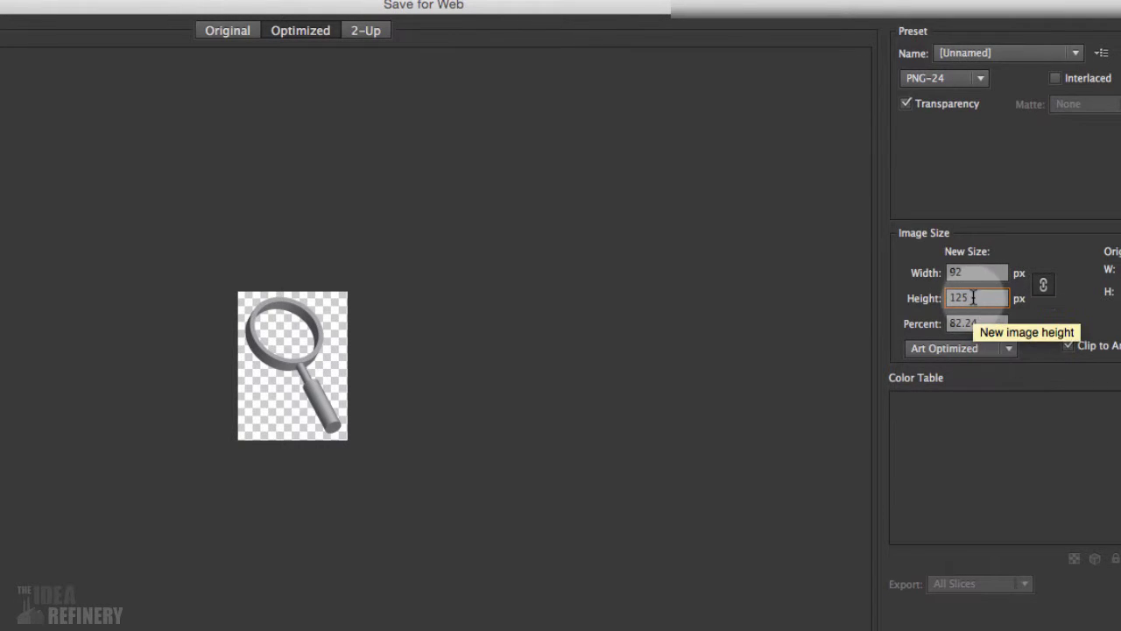
key(Return)
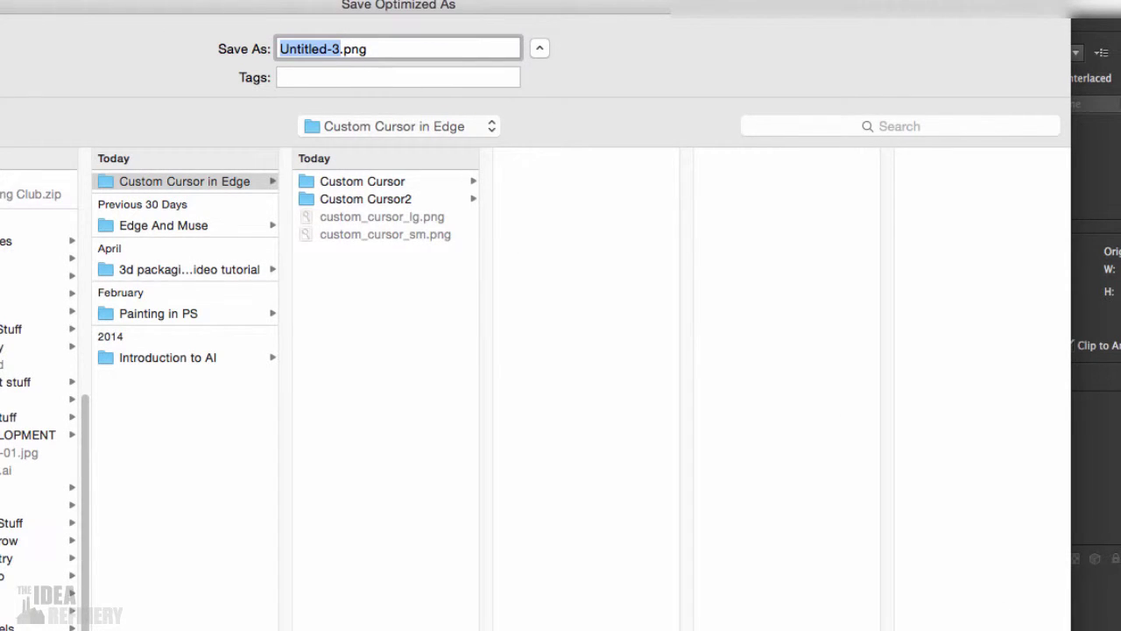
key(Escape)
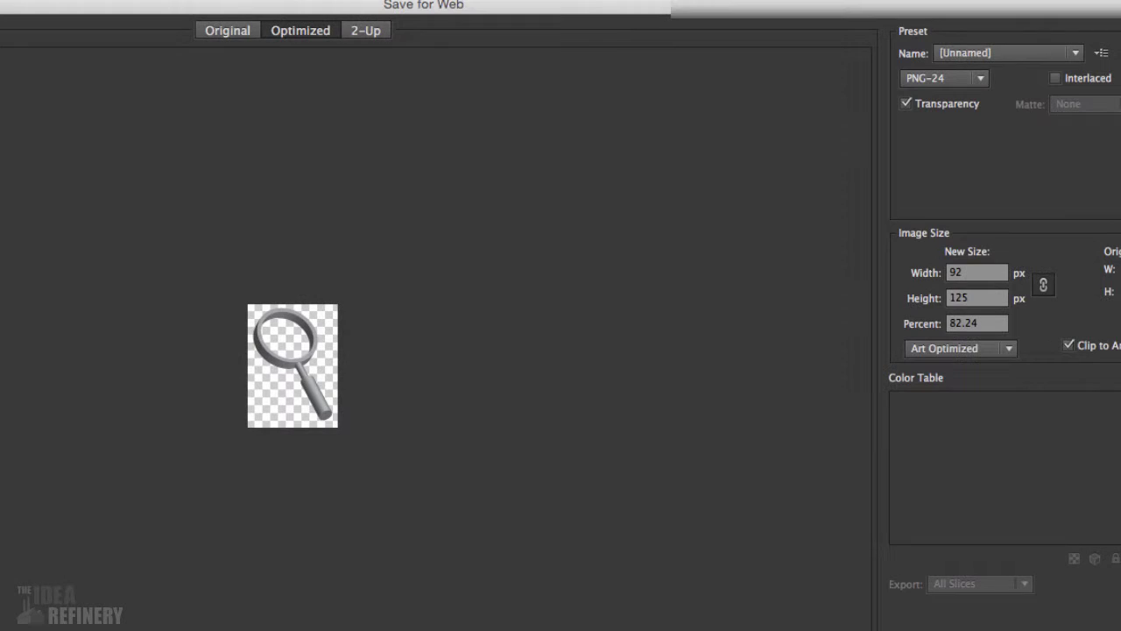
Step: Resize the export to 37 × 50 px and save the PNG in Custom Cursor in Edge
double_click(953, 298)
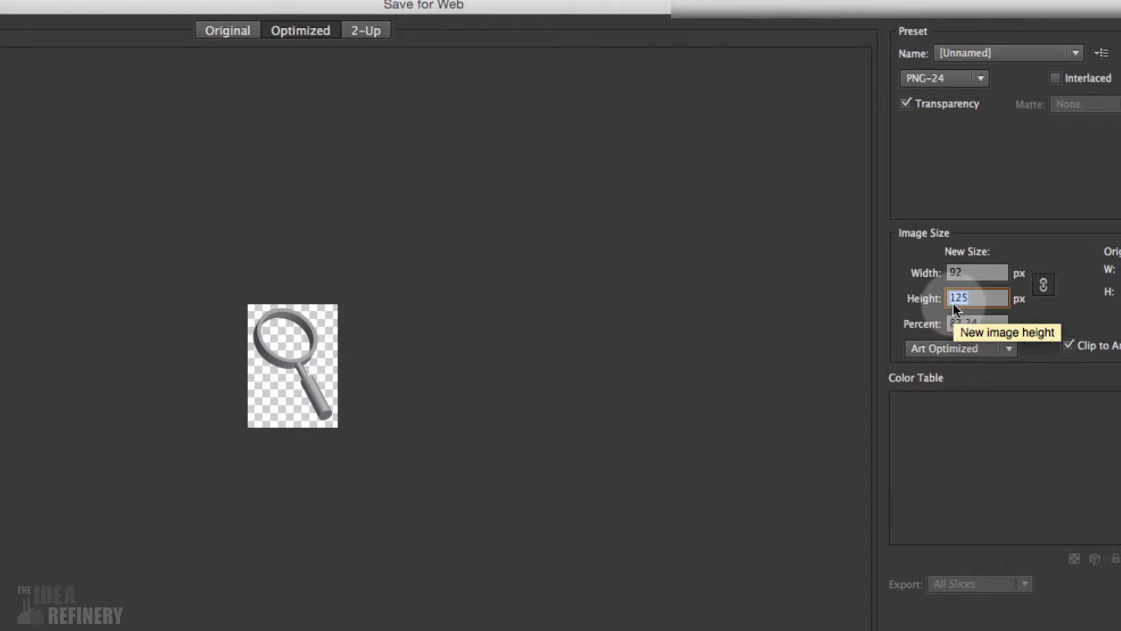
text(50)
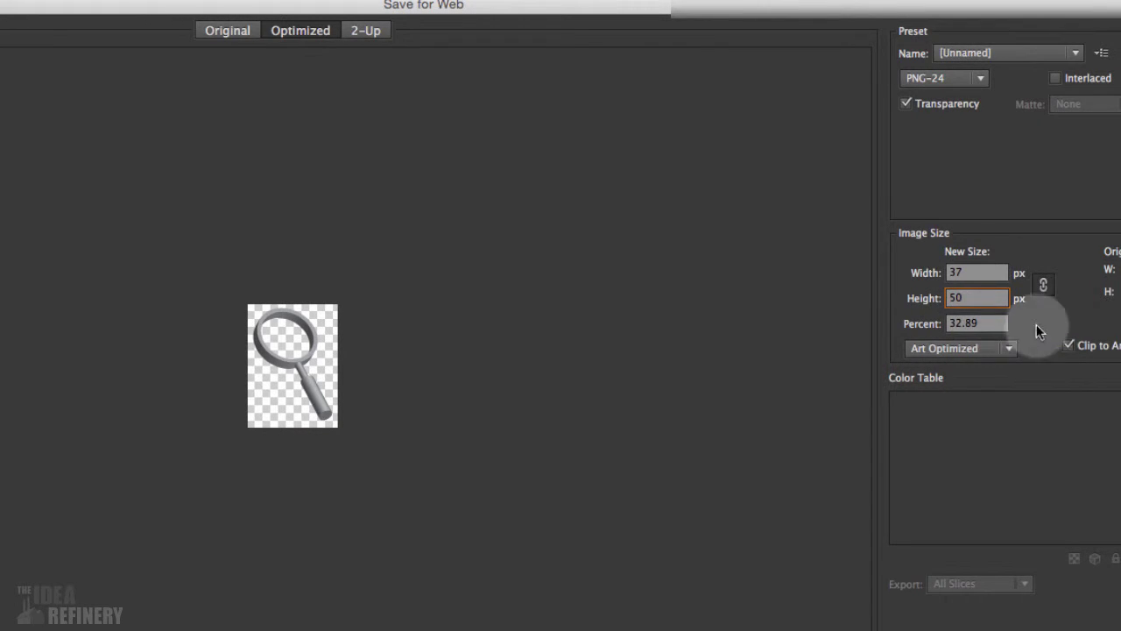
click(763, 426)
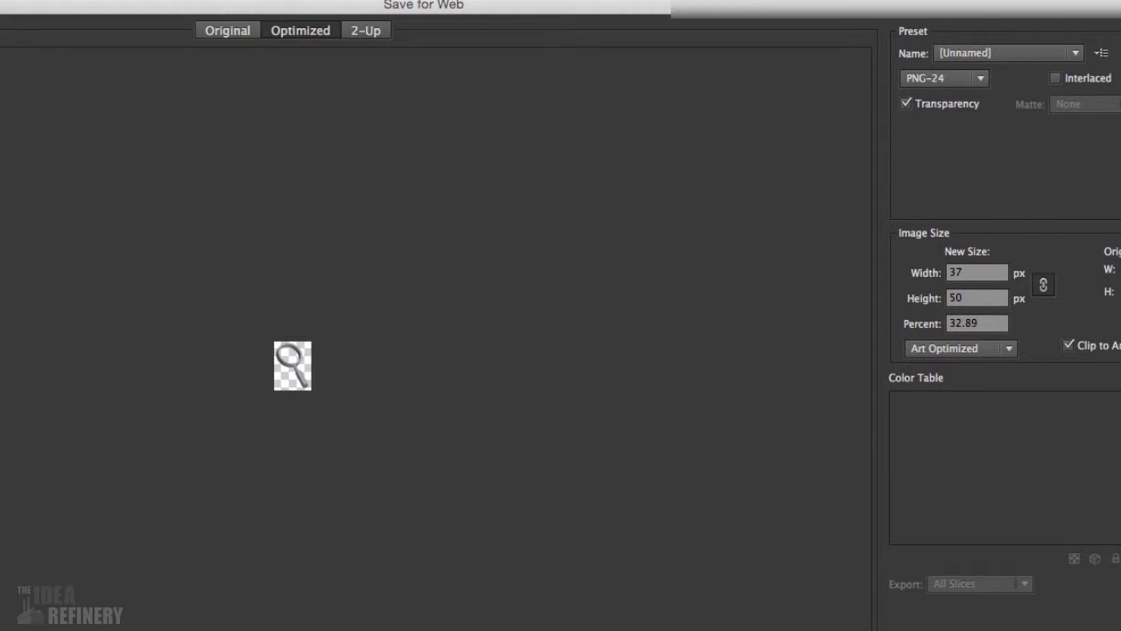
key(Return)
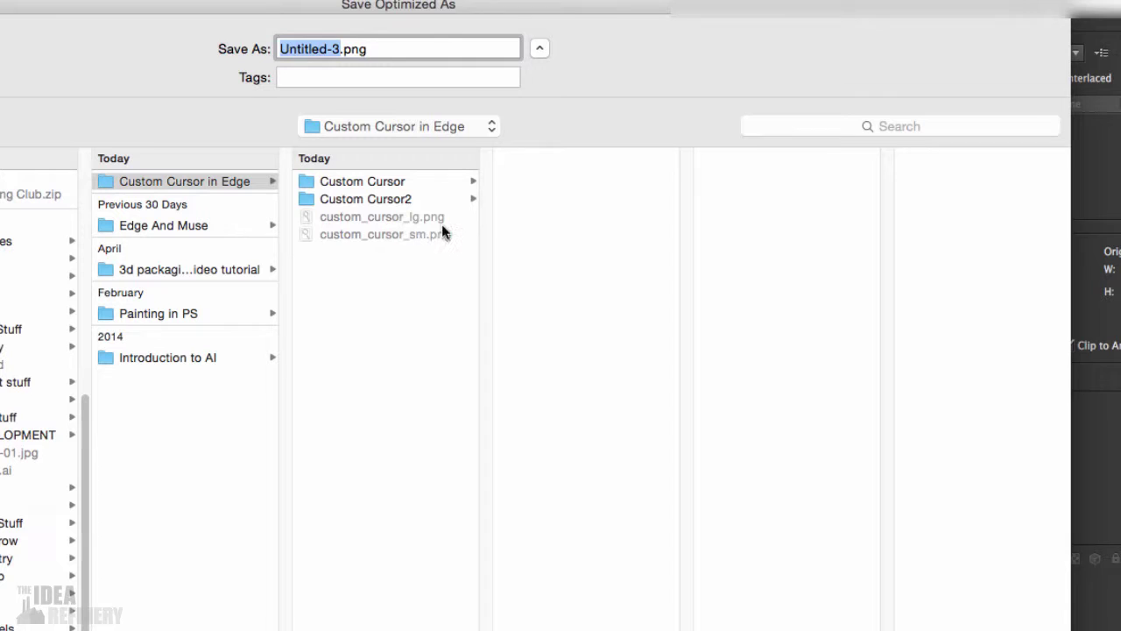
click(931, 596)
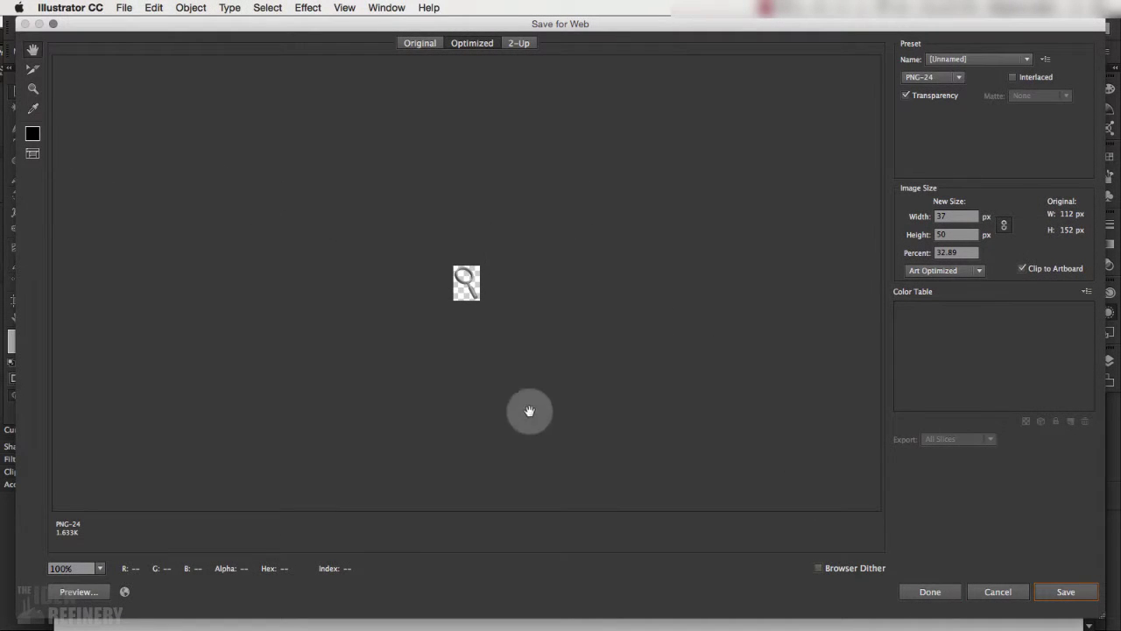
Step: Switch to Edge Animate and create a new blank document
mouse_move(2, 163)
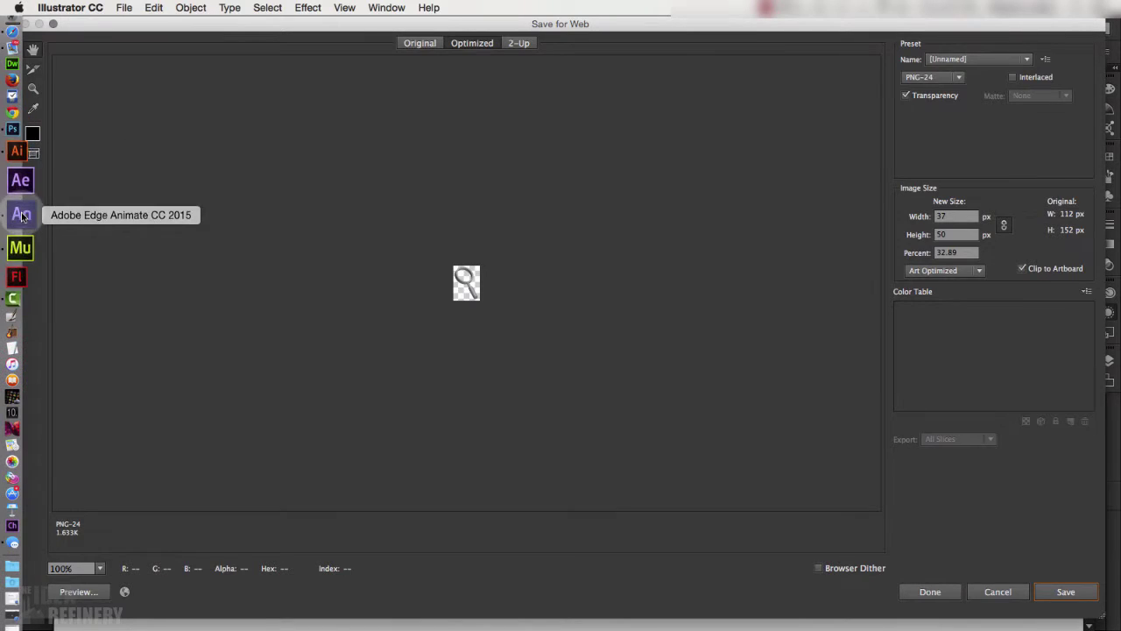
click(4, 215)
click(145, 8)
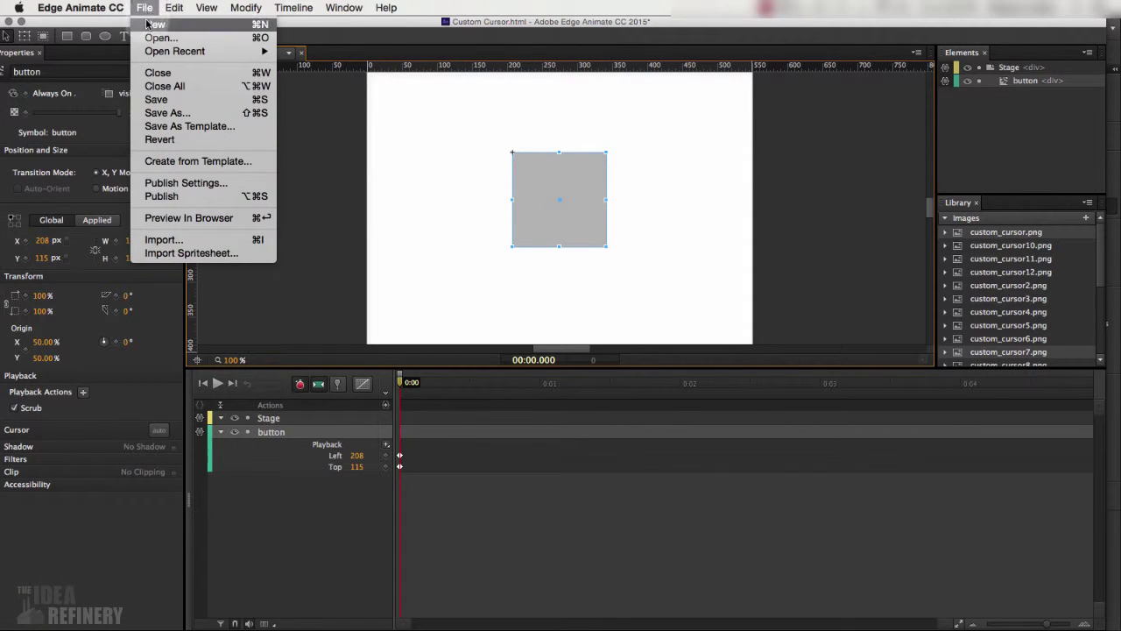
click(151, 24)
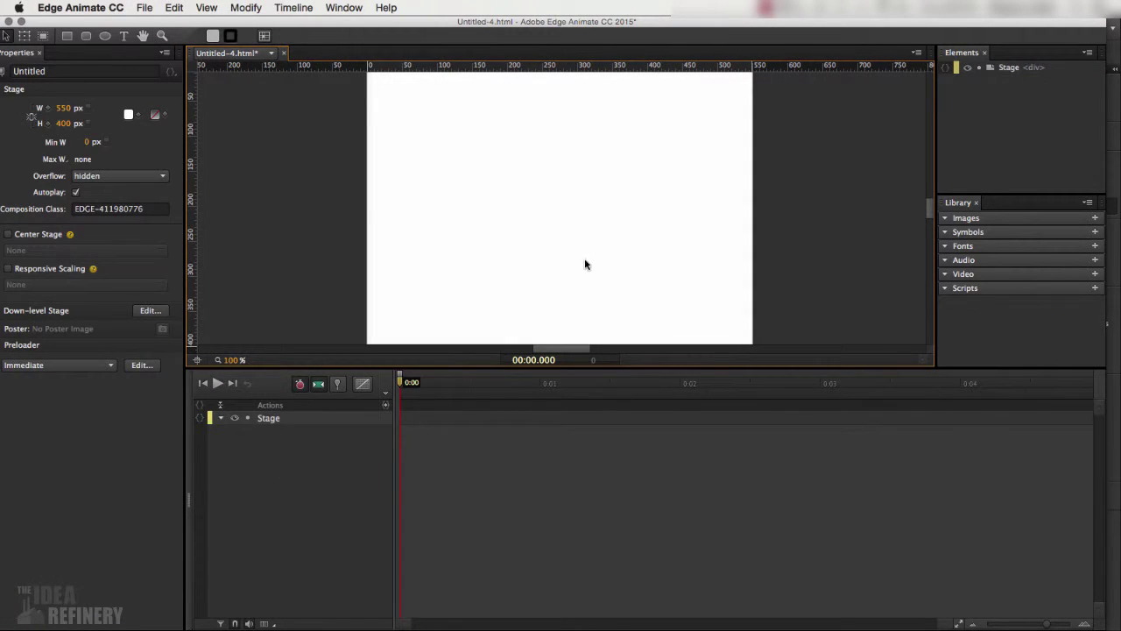
Step: Import custom_cursor_lg.png and custom_cursor_sm.png, then undo their placement on the stage
click(145, 8)
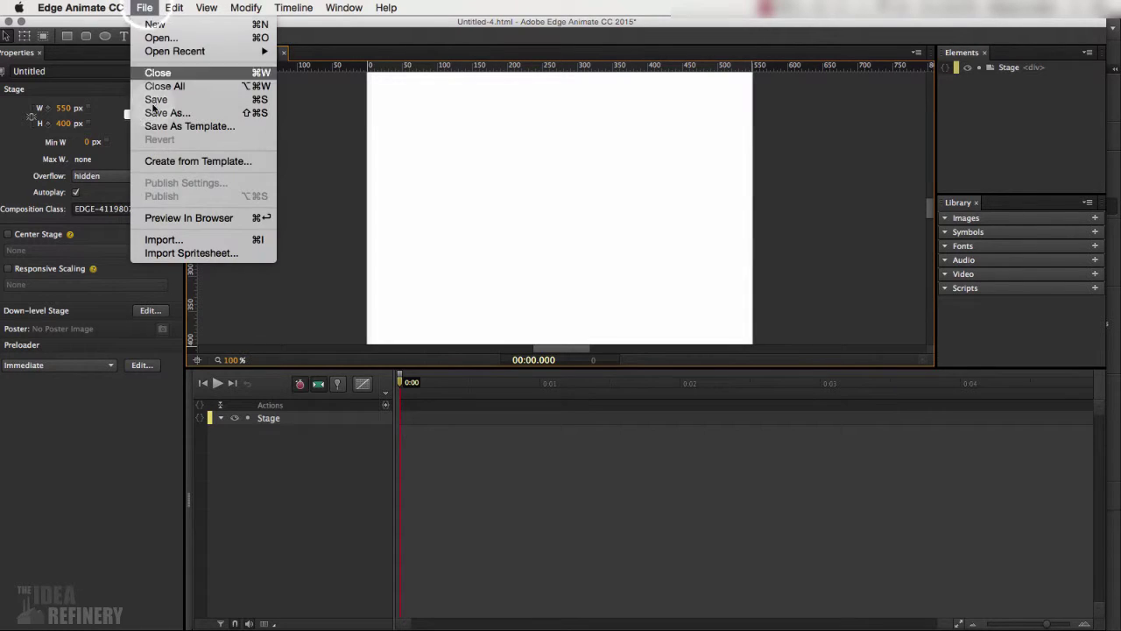
click(189, 240)
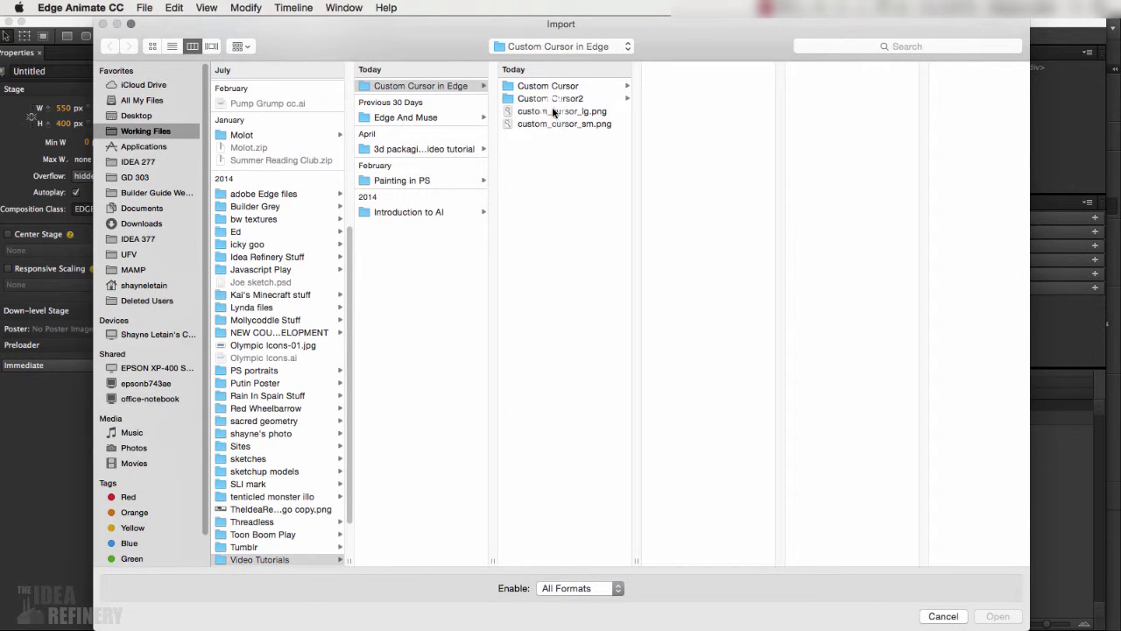
click(561, 112)
shift+click(568, 125)
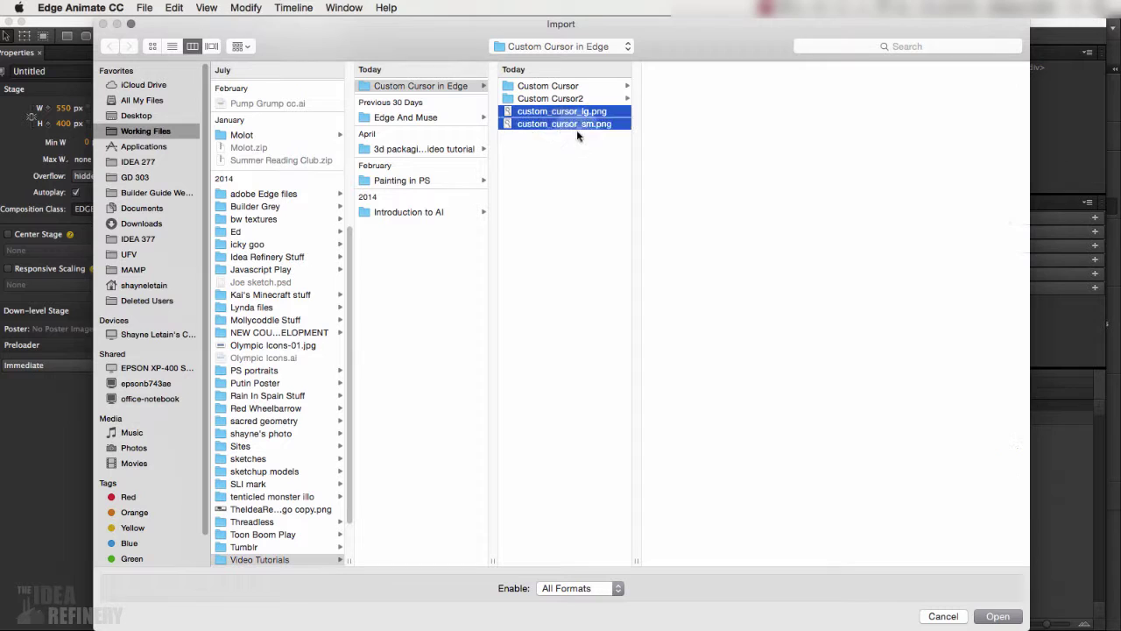
click(999, 615)
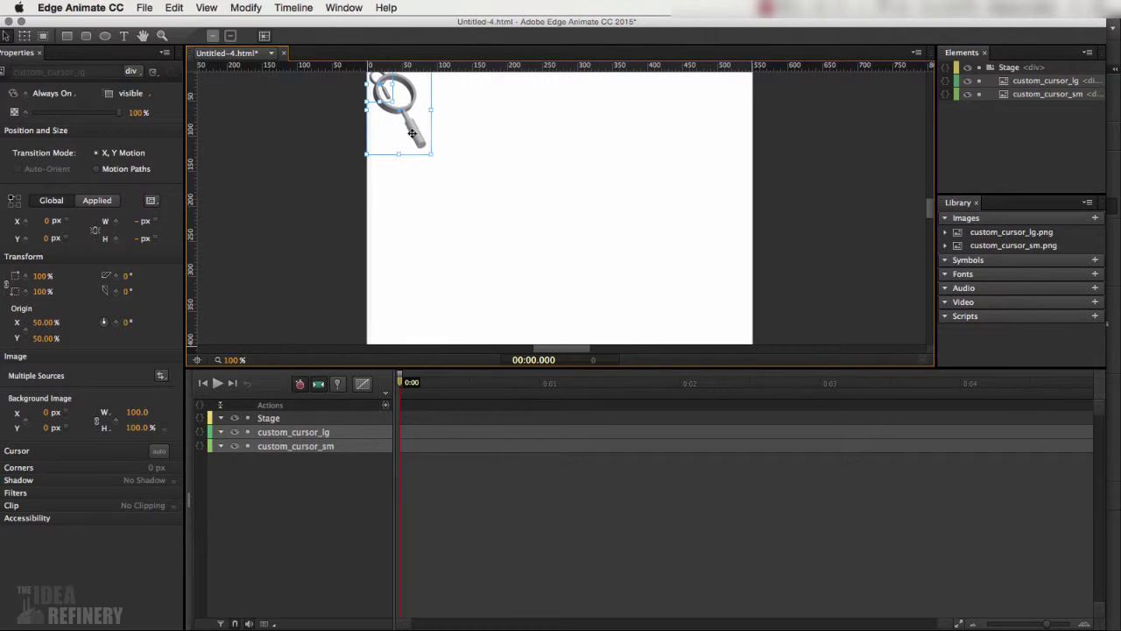
click(845, 197)
key(super+z)
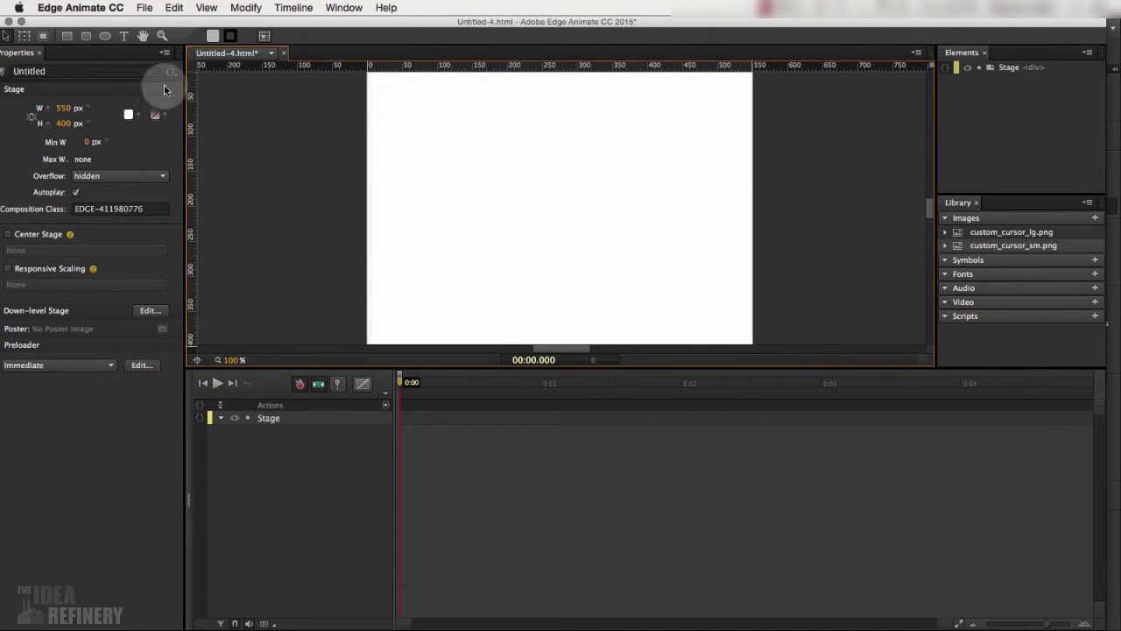
Step: Draw a 118 × 118 px grey square and convert it into a symbol named button
click(66, 37)
drag(435, 149, 516, 230)
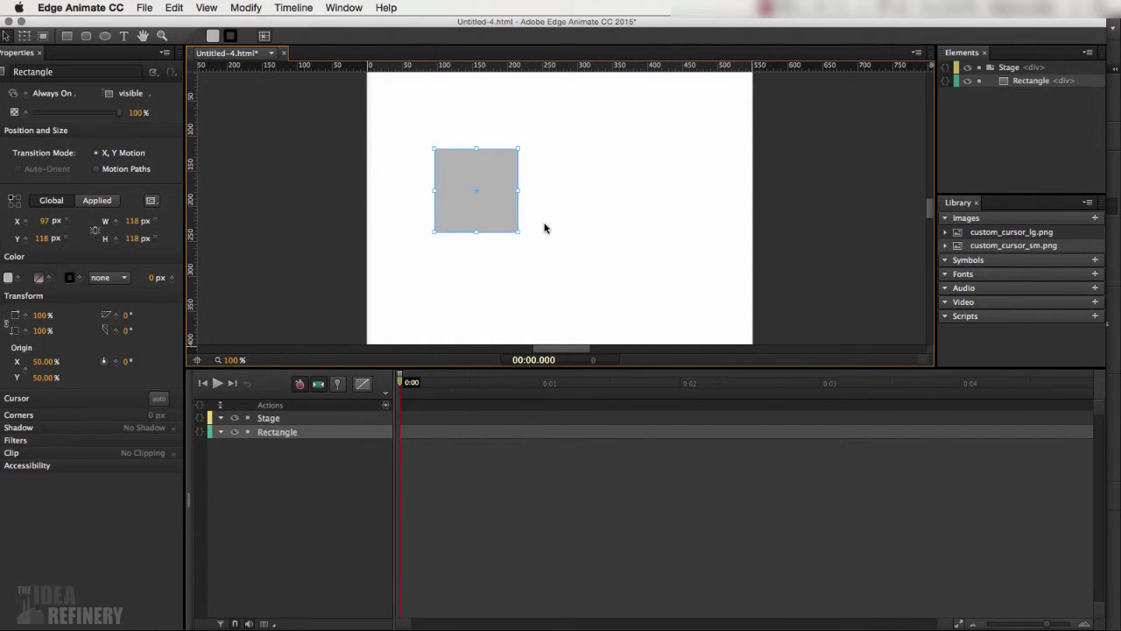
right_click(498, 187)
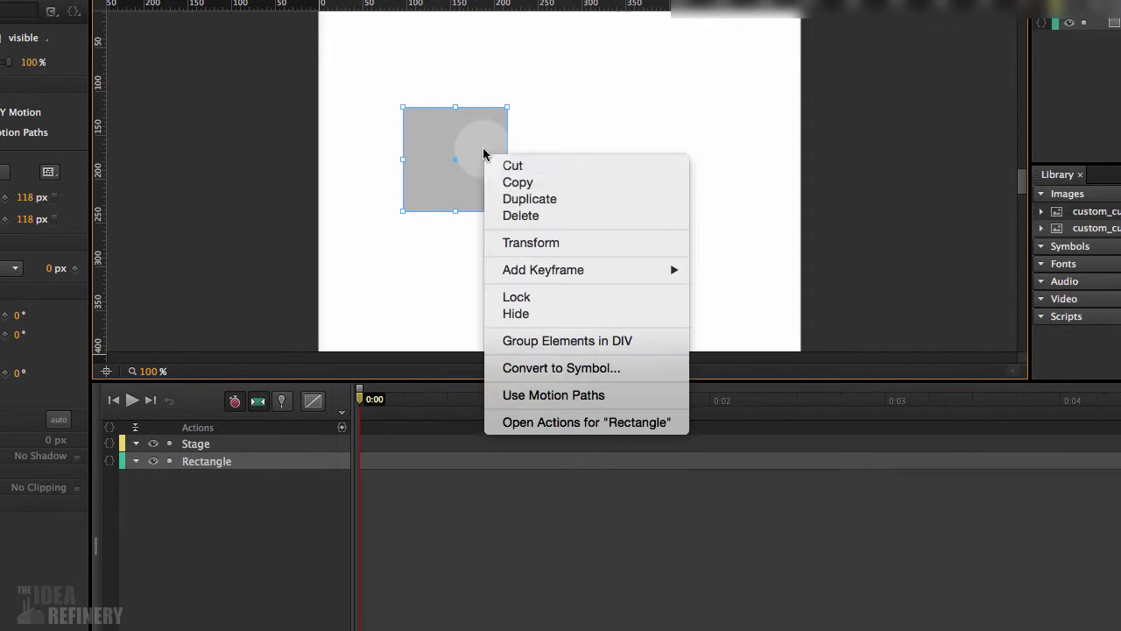
click(544, 373)
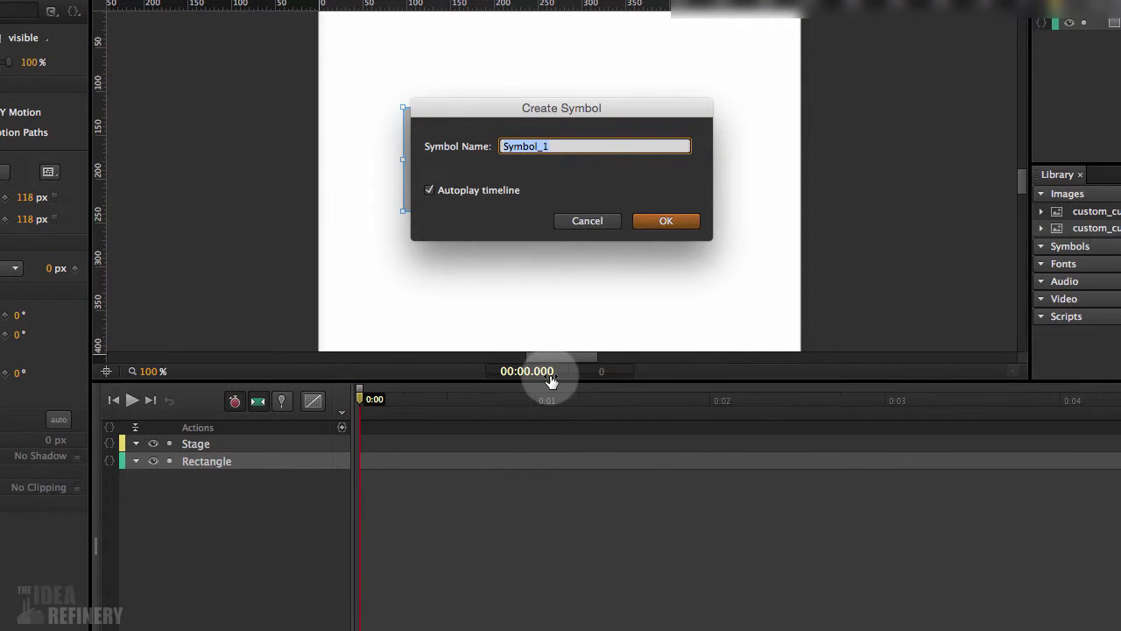
text(button)
click(665, 220)
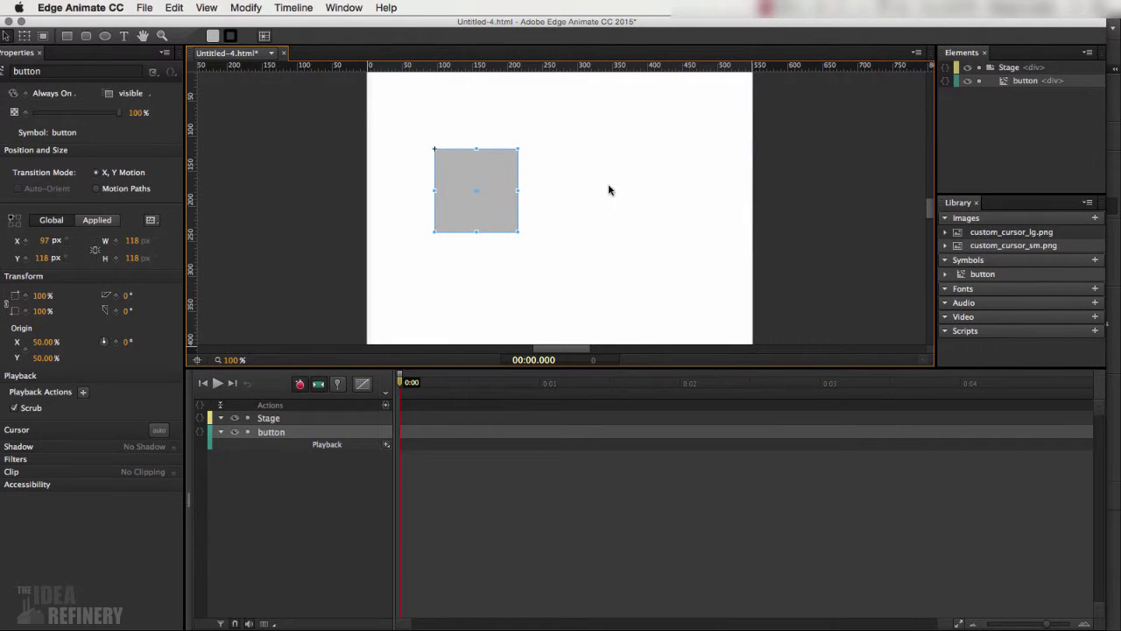
Step: Deselect the button and select the Stage row in the Timeline
click(618, 231)
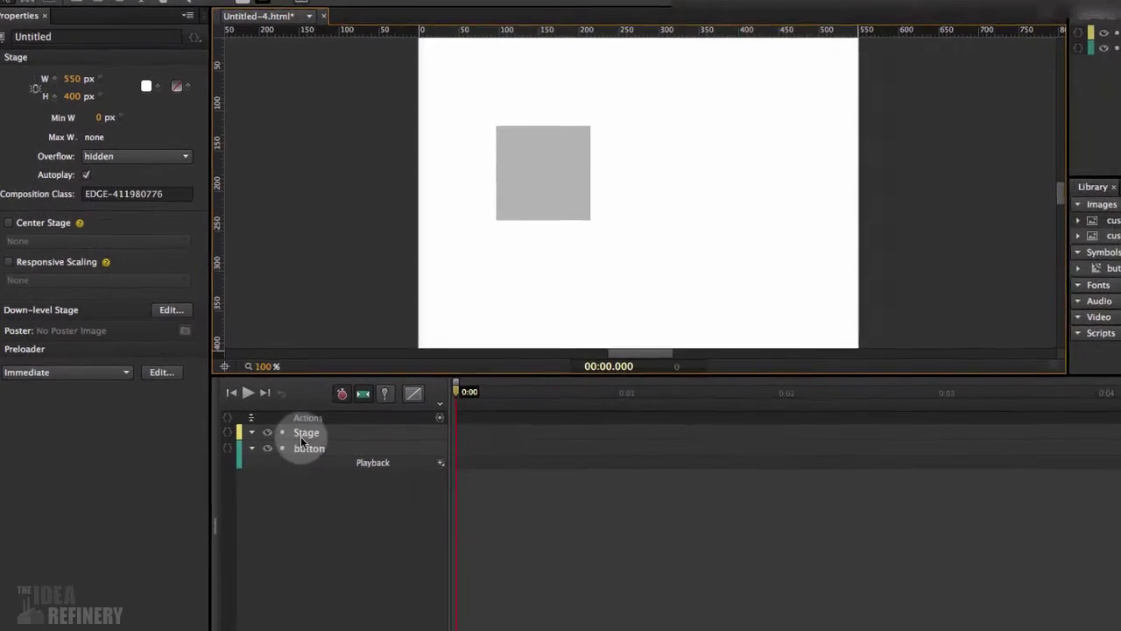
click(353, 450)
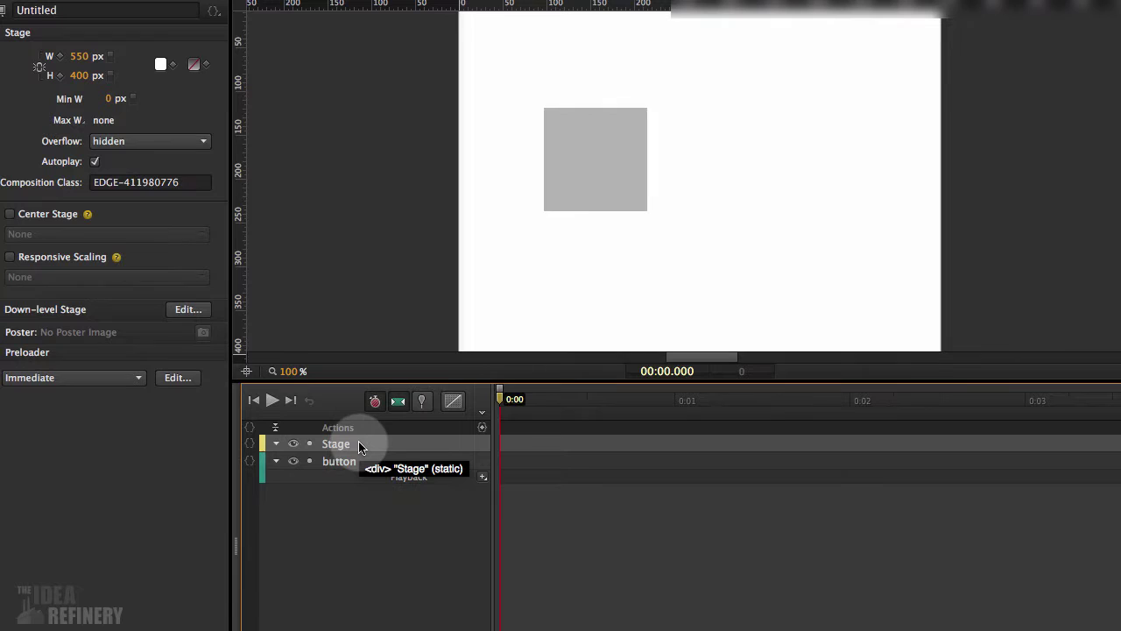
Step: Open the Stage's code panel and add a compositionReady event handler
click(250, 446)
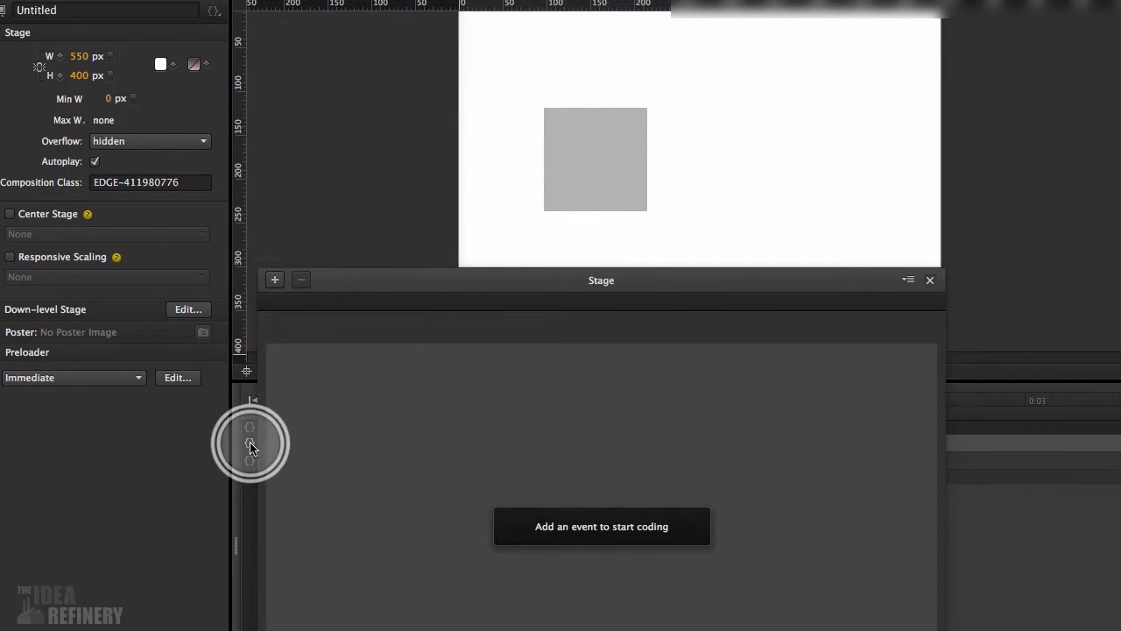
drag(489, 272, 482, 97)
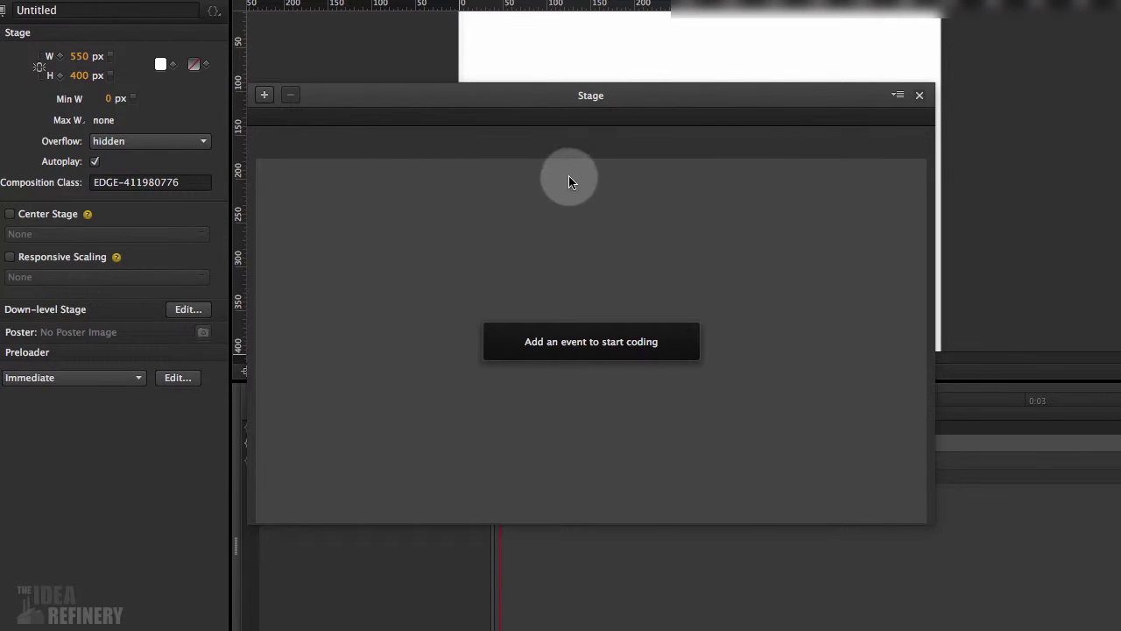
click(265, 96)
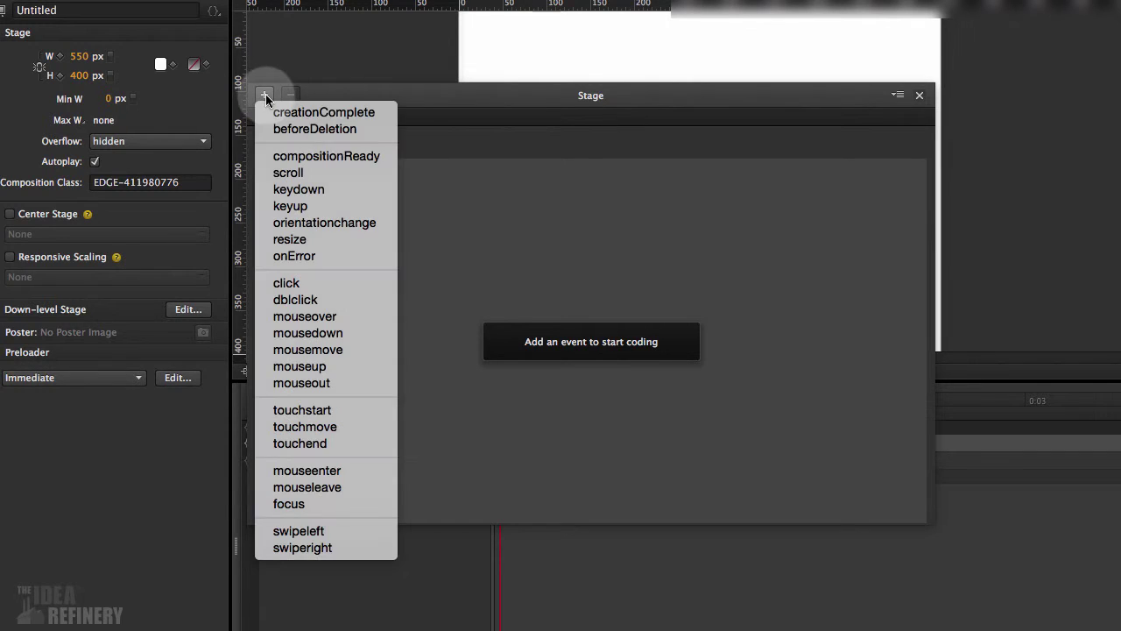
click(342, 155)
click(285, 199)
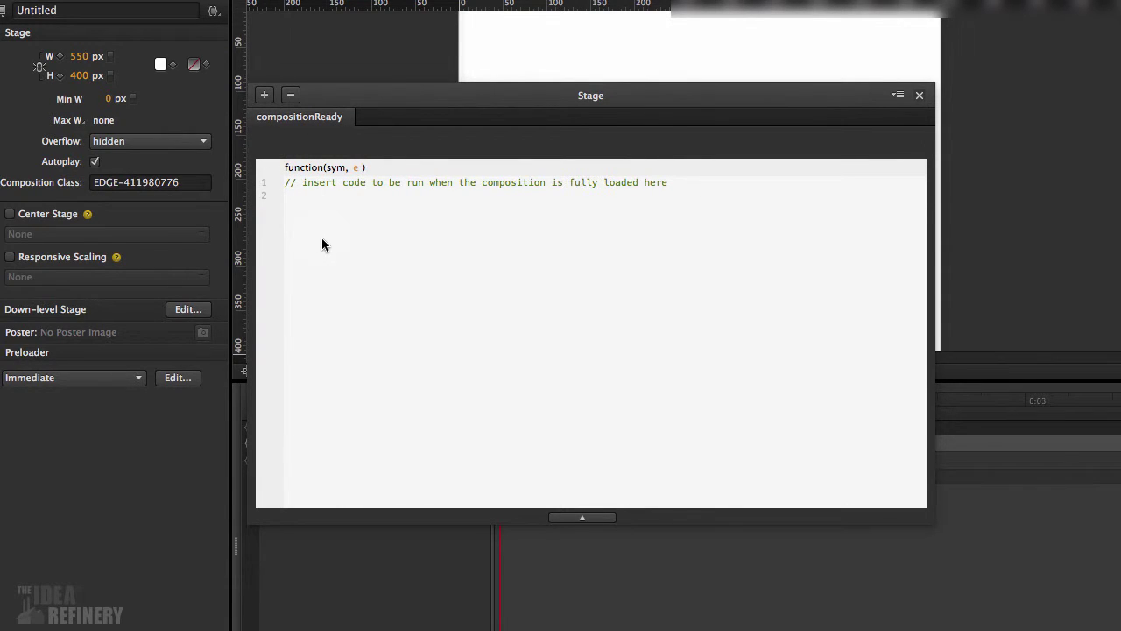
Step: Paste code setting the page cursor to images/custom_cursor_sm.png, then close the panel
text(document.documentElement.style.cursor = 'url("images/custom_cursor.png"), auto';)
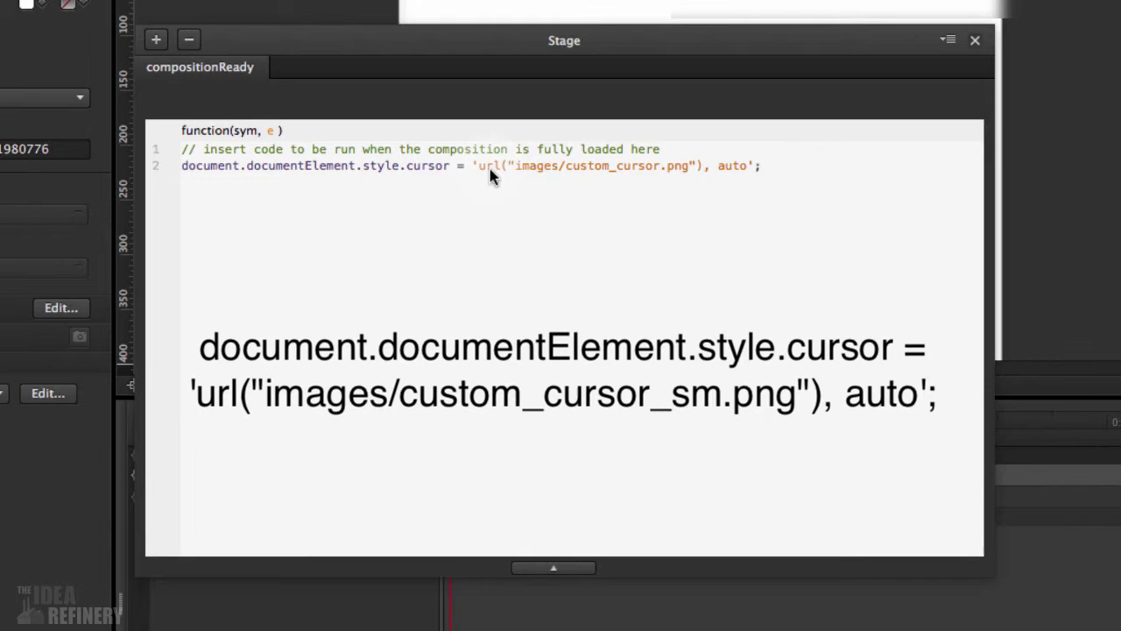
click(659, 166)
text(_sm)
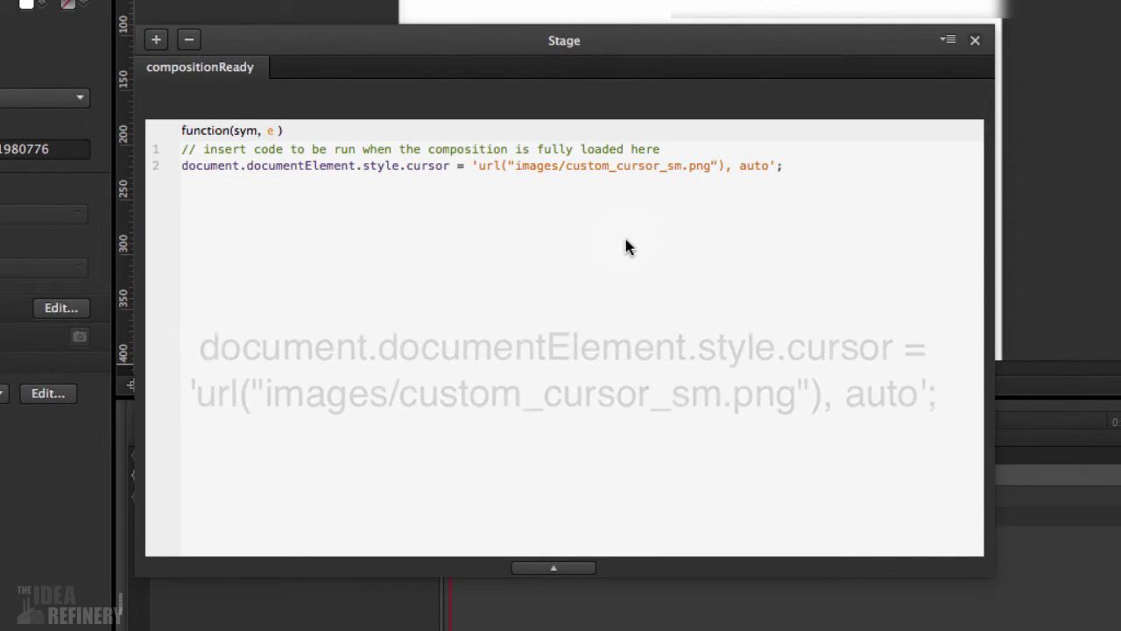
click(975, 39)
click(1079, 149)
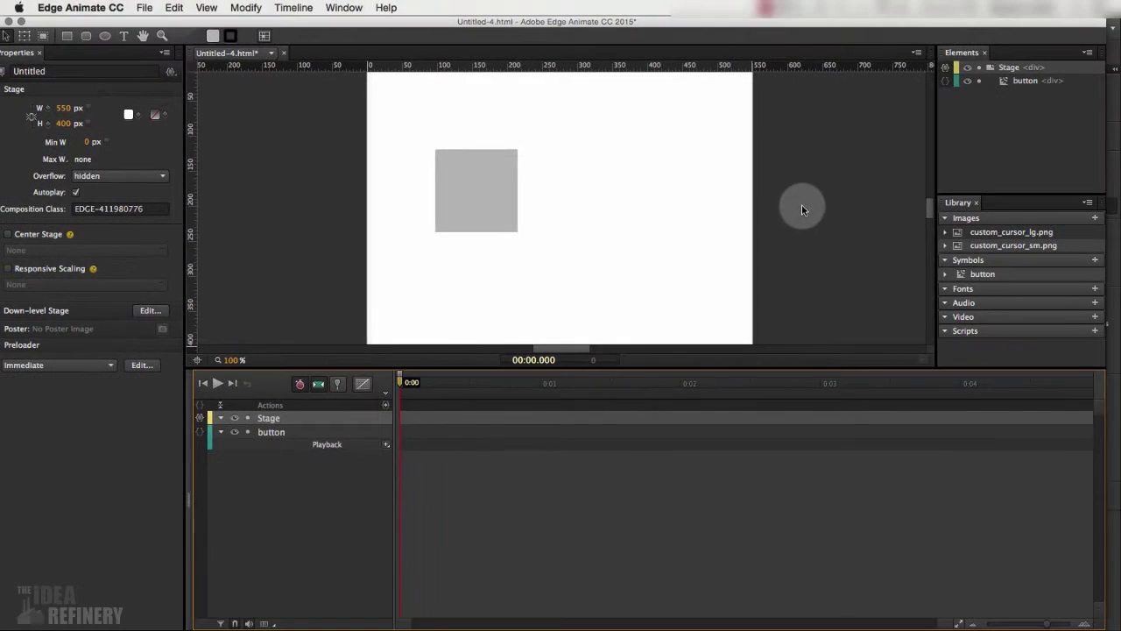
key(super+Return)
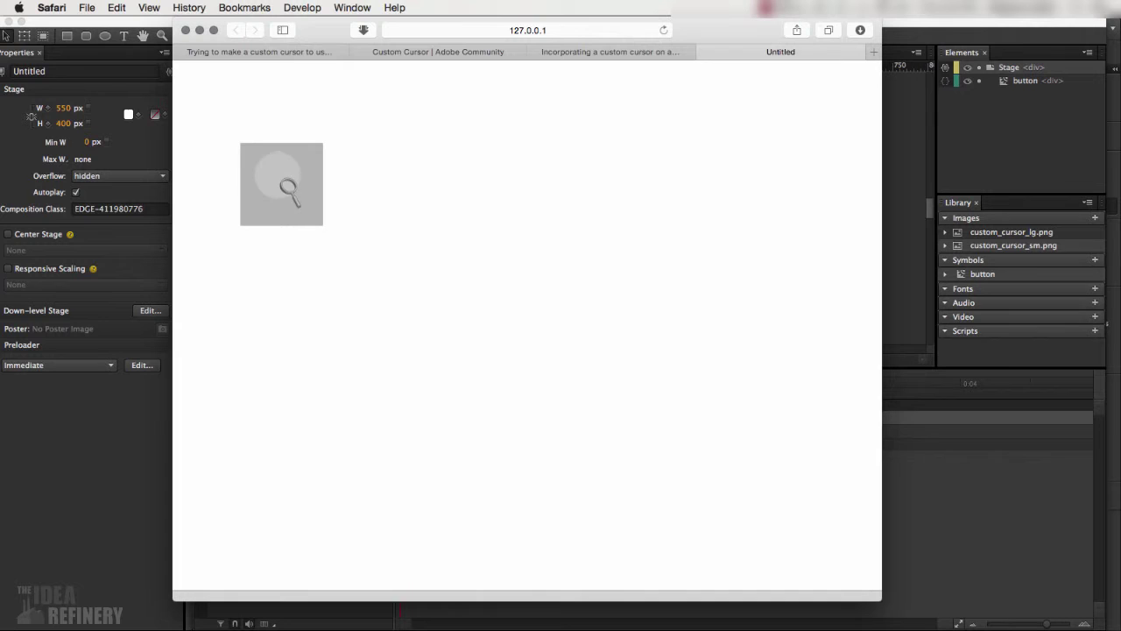
click(895, 150)
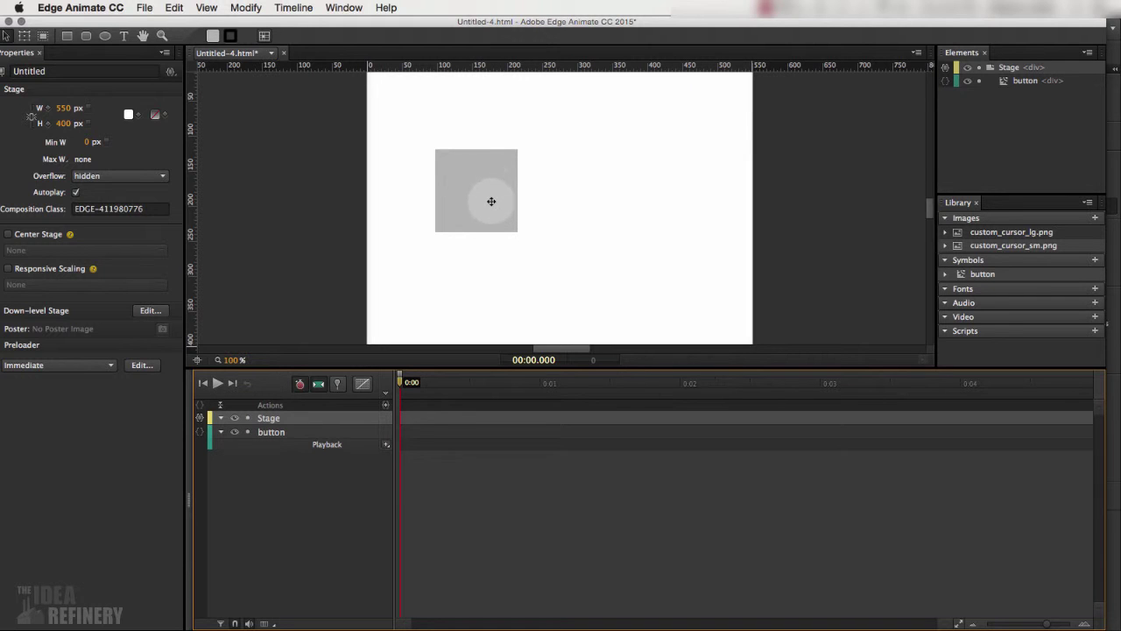
Step: Add a mouseover event to the button symbol's actions and place the cursor on empty line 2
click(271, 434)
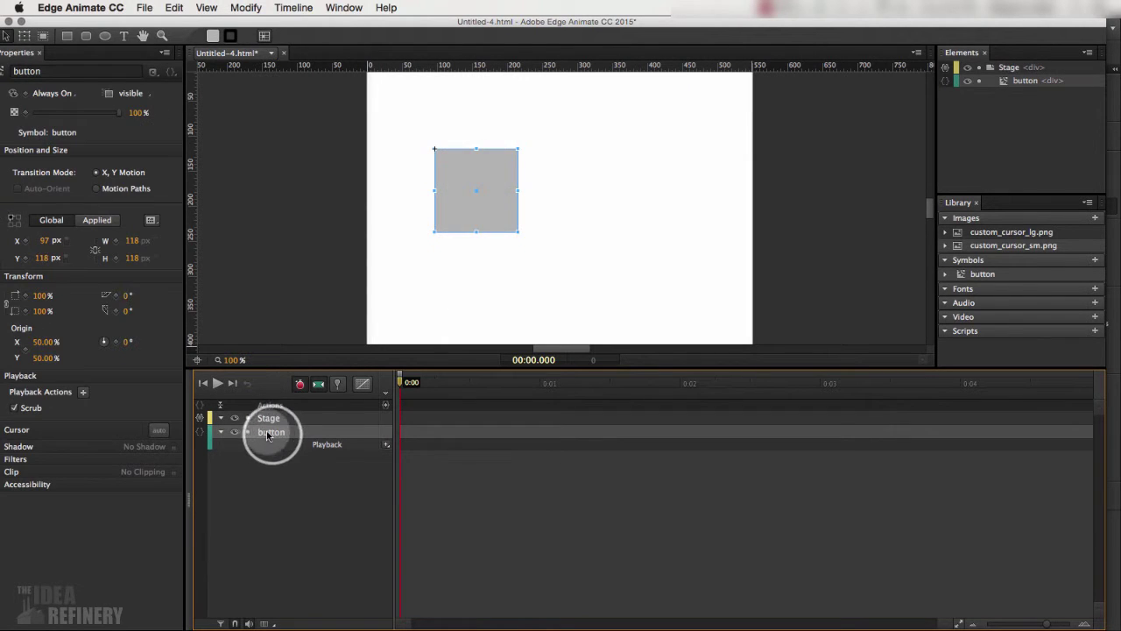
click(201, 435)
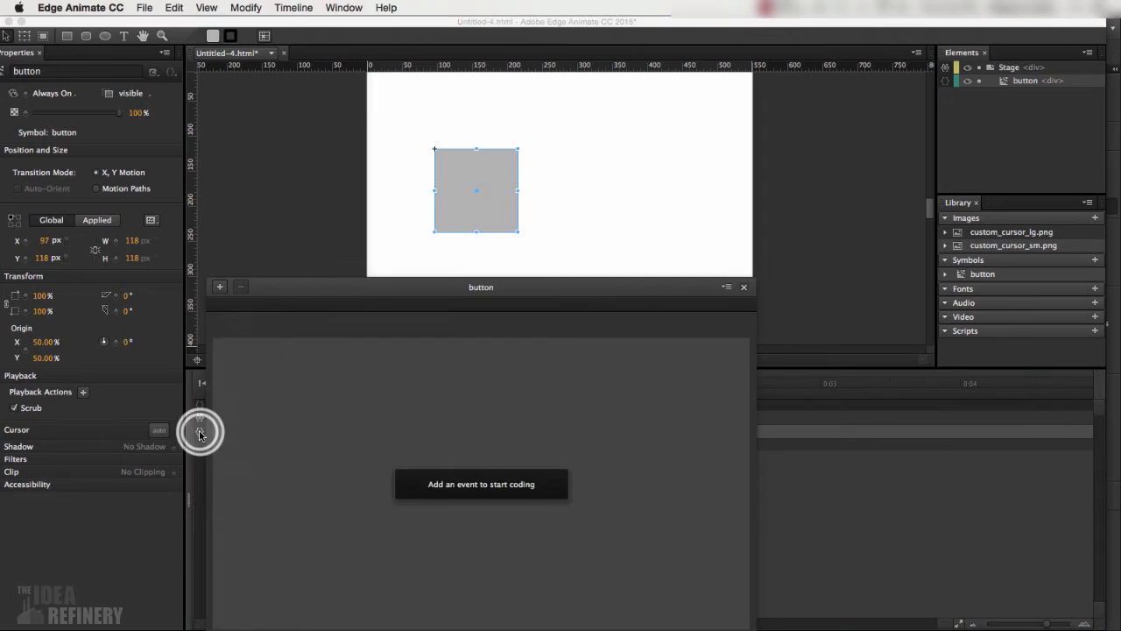
drag(524, 280, 525, 145)
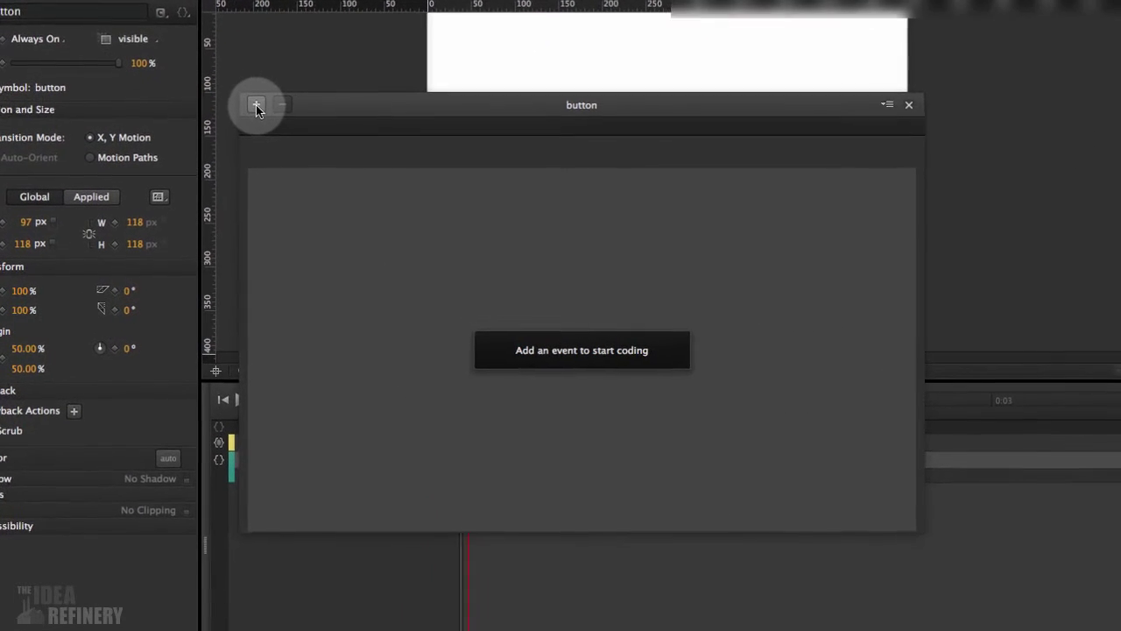
click(236, 136)
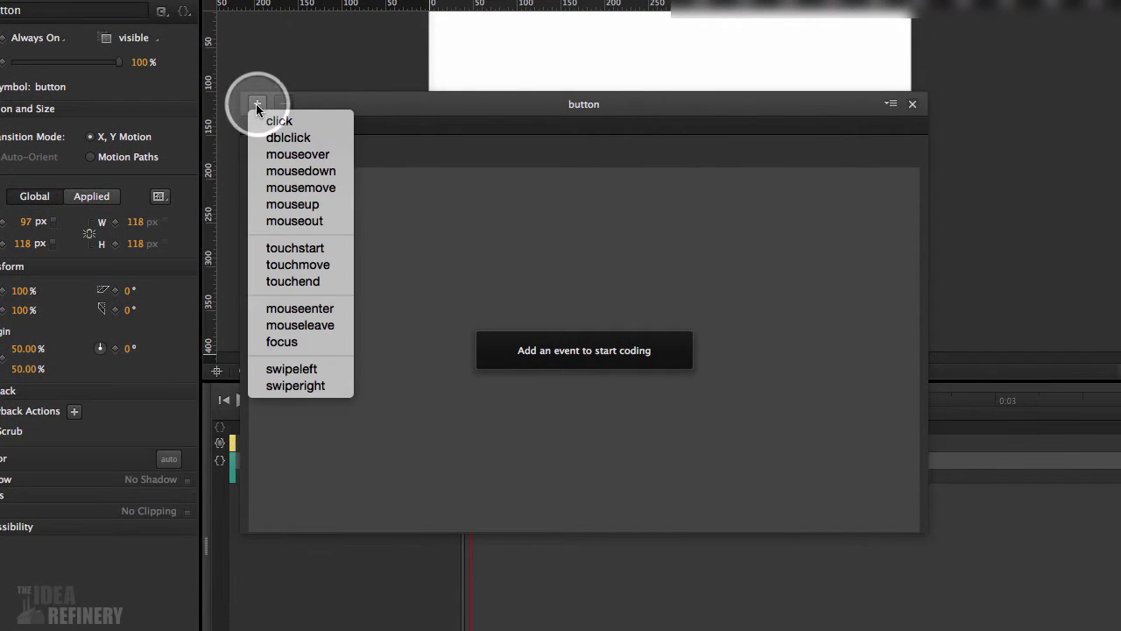
click(286, 154)
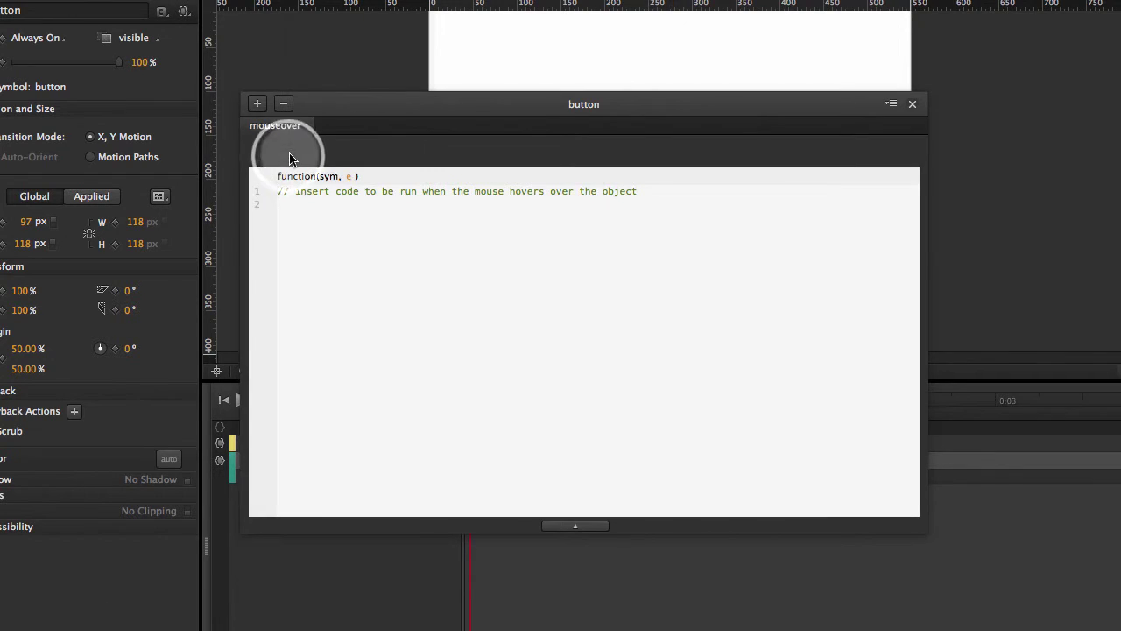
click(276, 206)
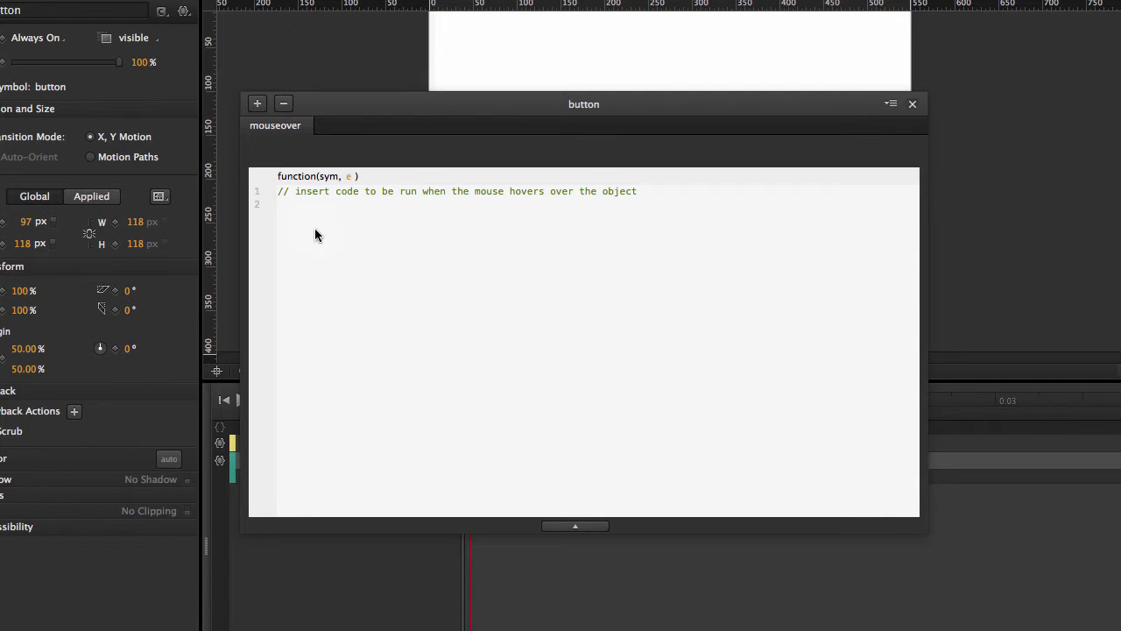
Step: Paste the button cursor line on line 2, changing its image to custom_cursor_lg.png
click(293, 217)
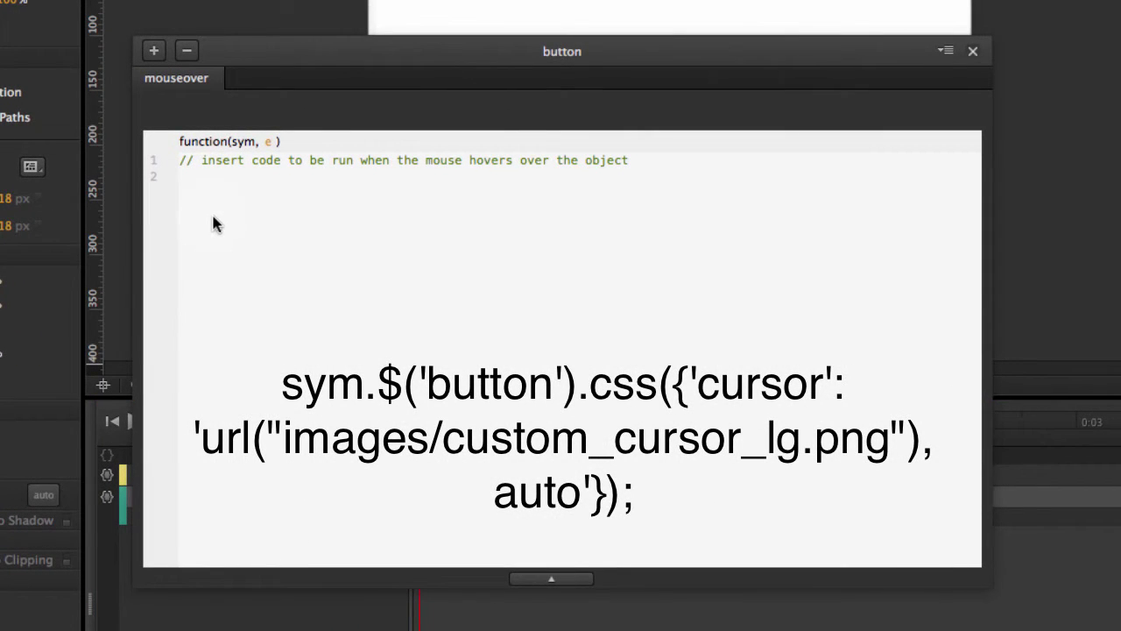
text(sym.$('button').css({'cursor':'url("images/2.png"), auto'});)
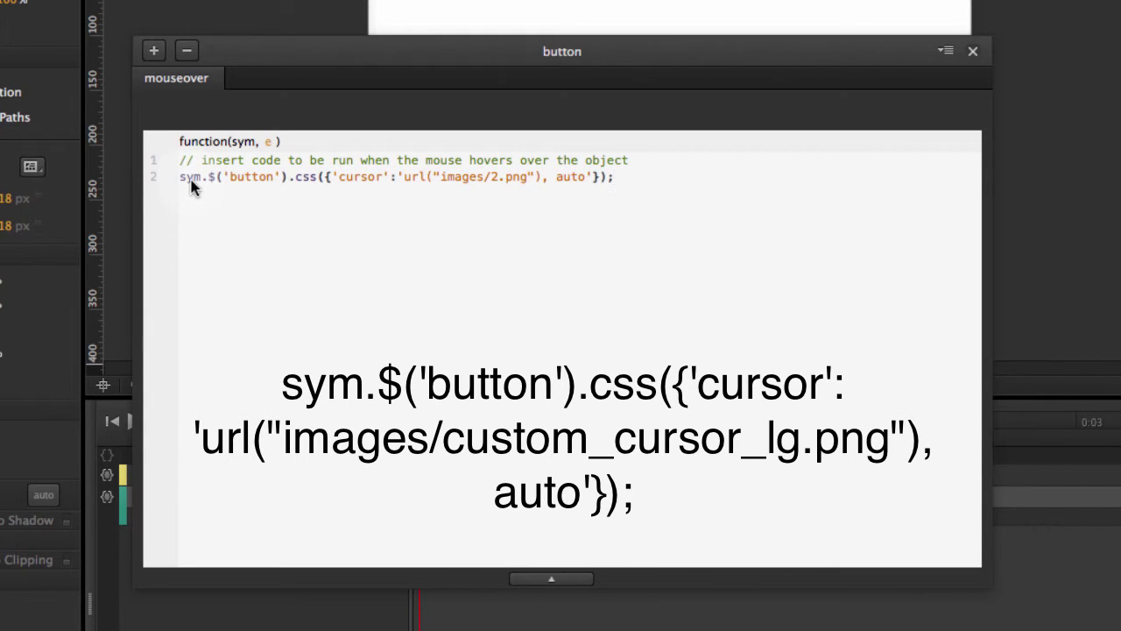
click(251, 179)
key(Right)
double_click(492, 176)
text(custom_cur)
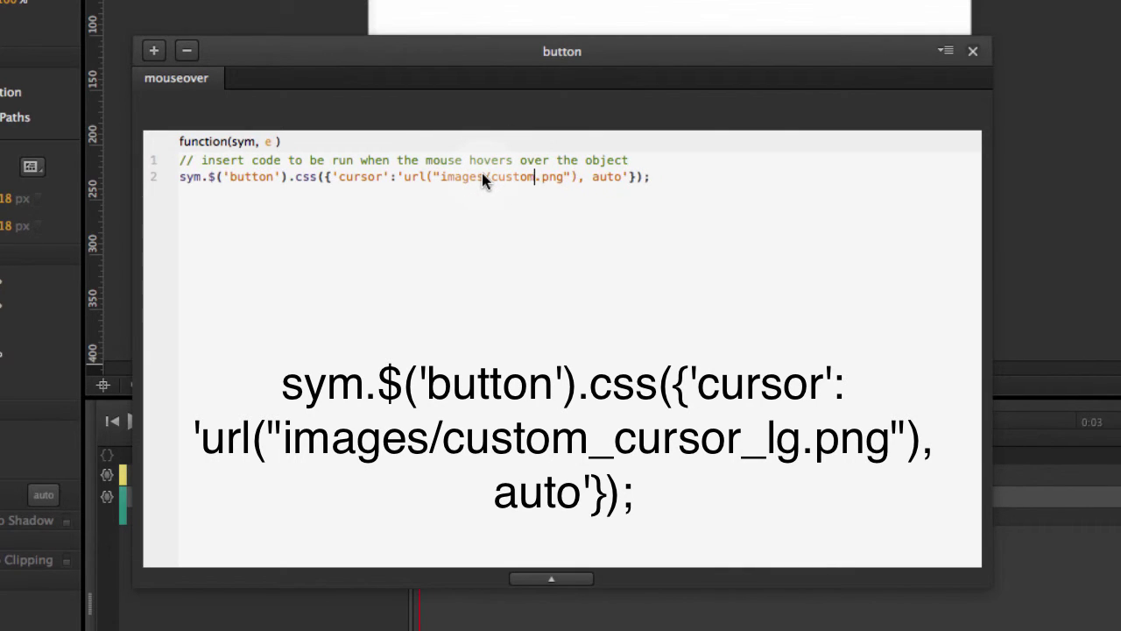
text(sor>)
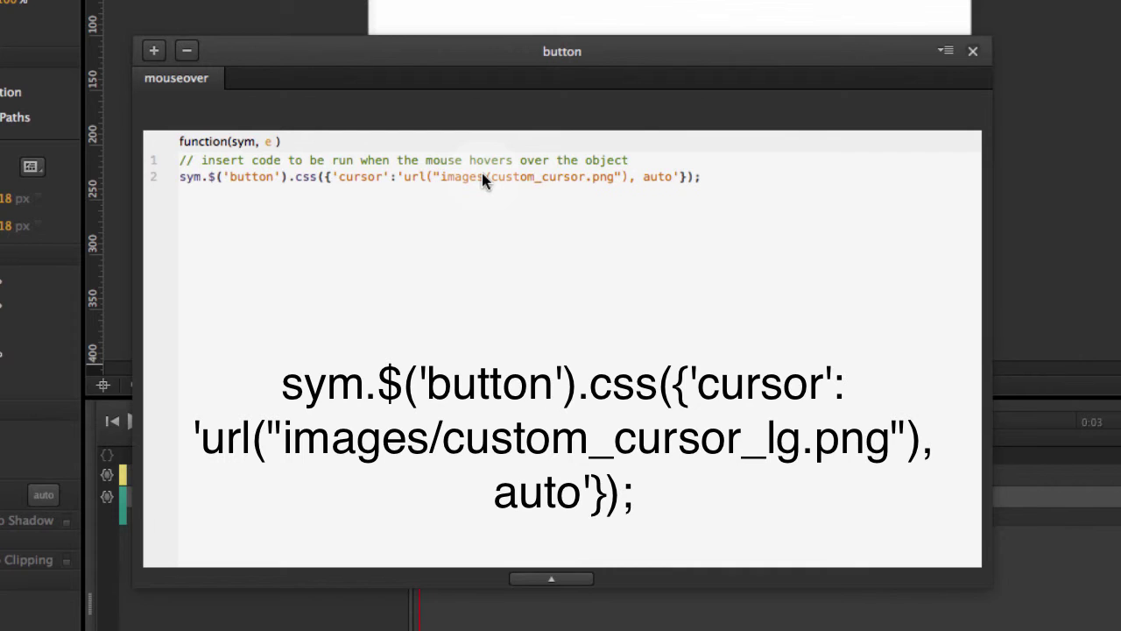
key(BackSpace)
text(_lg)
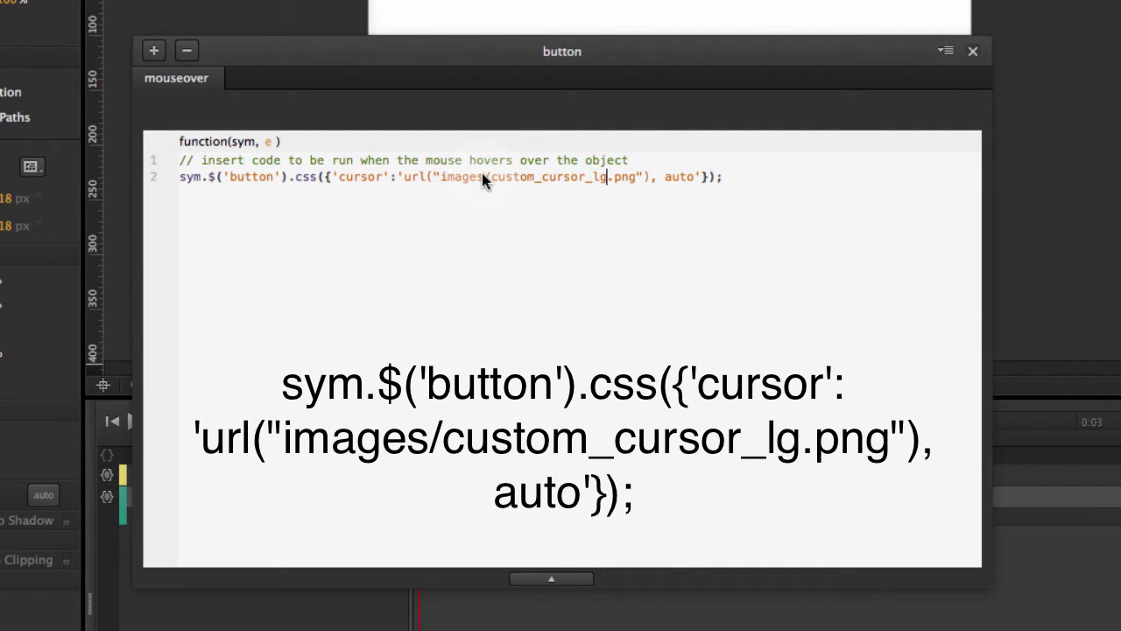
click(973, 52)
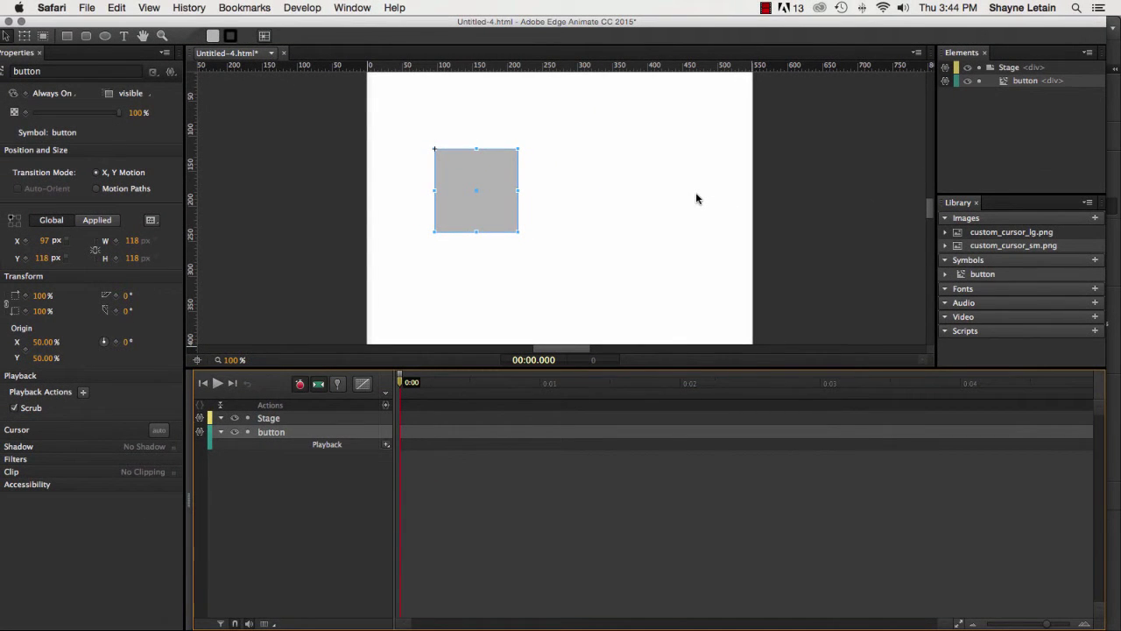
key(super+Return)
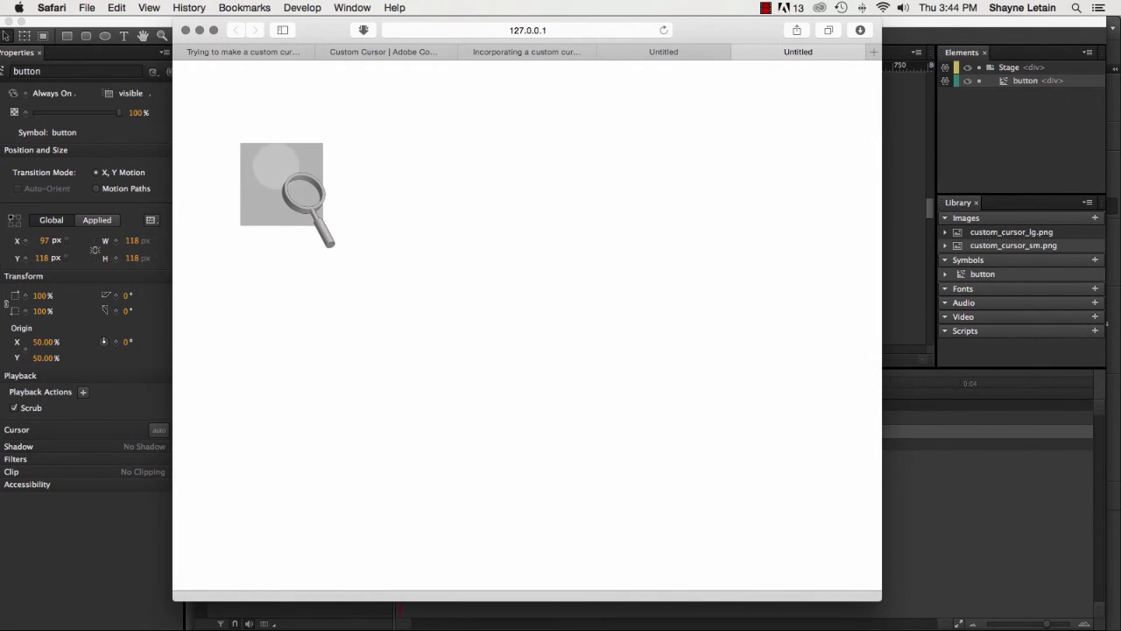
click(887, 168)
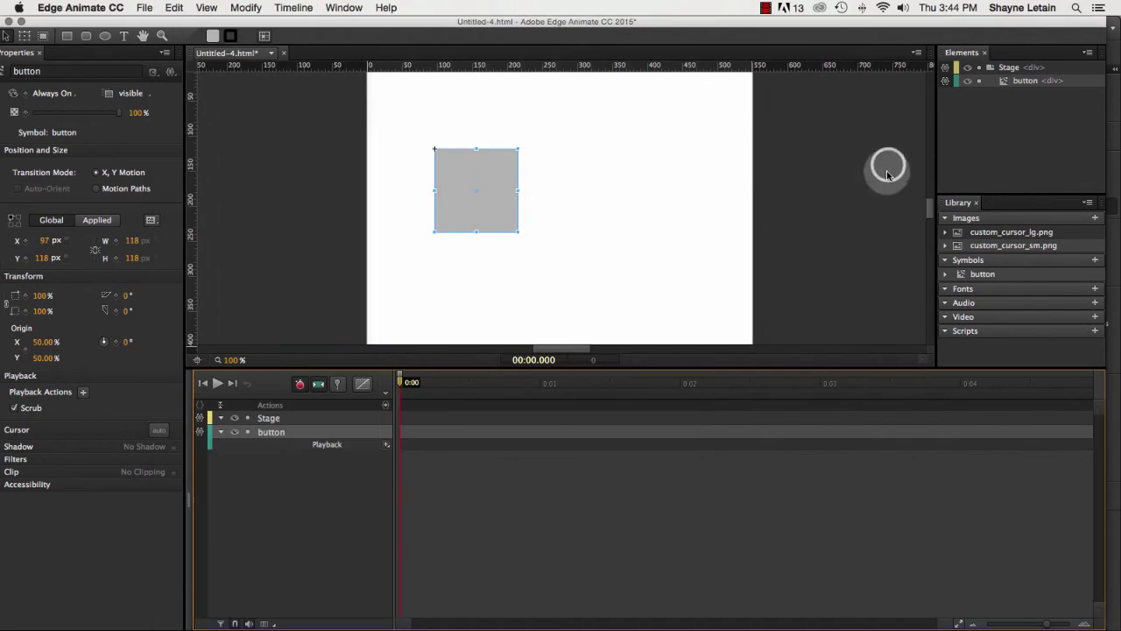
Step: Review the Stage's compositionReady code, then reopen the button's mouseover code
click(403, 381)
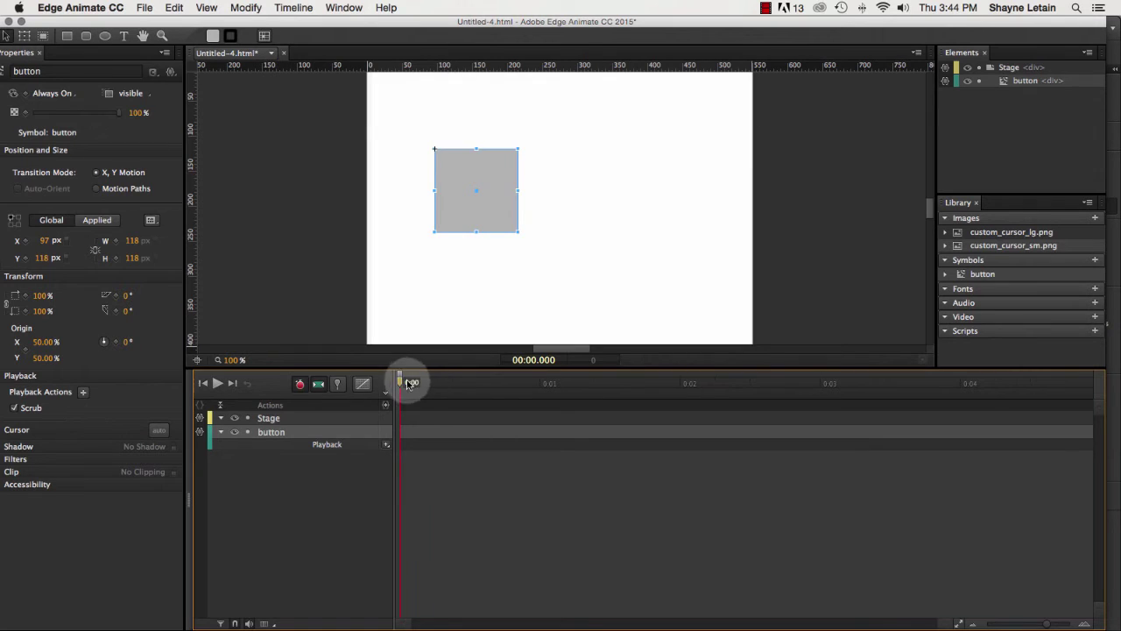
click(199, 422)
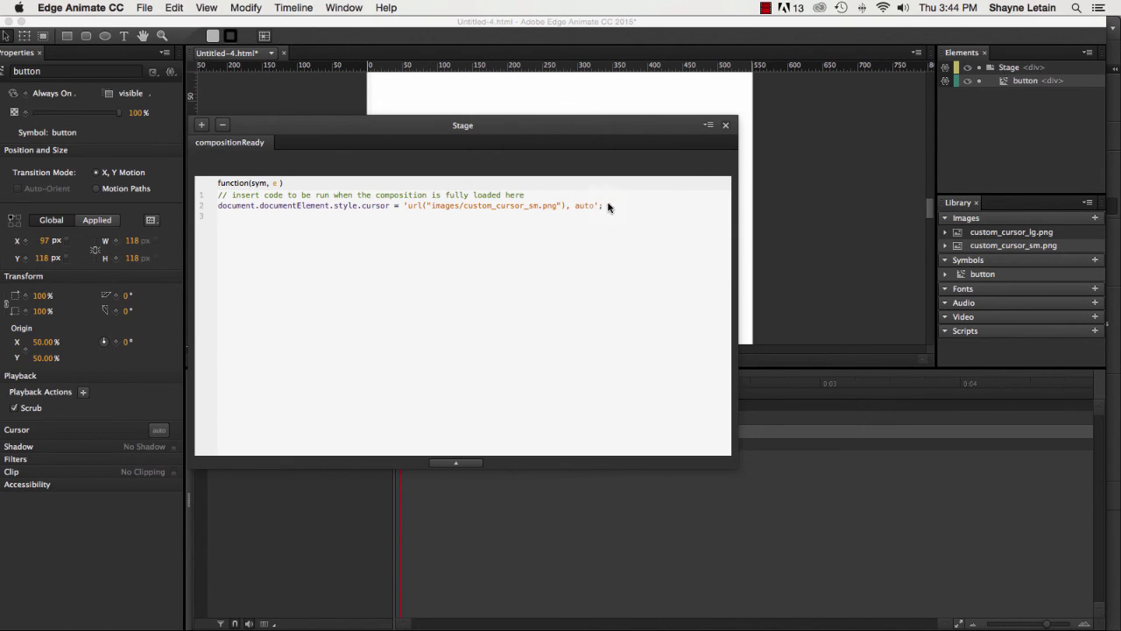
click(725, 124)
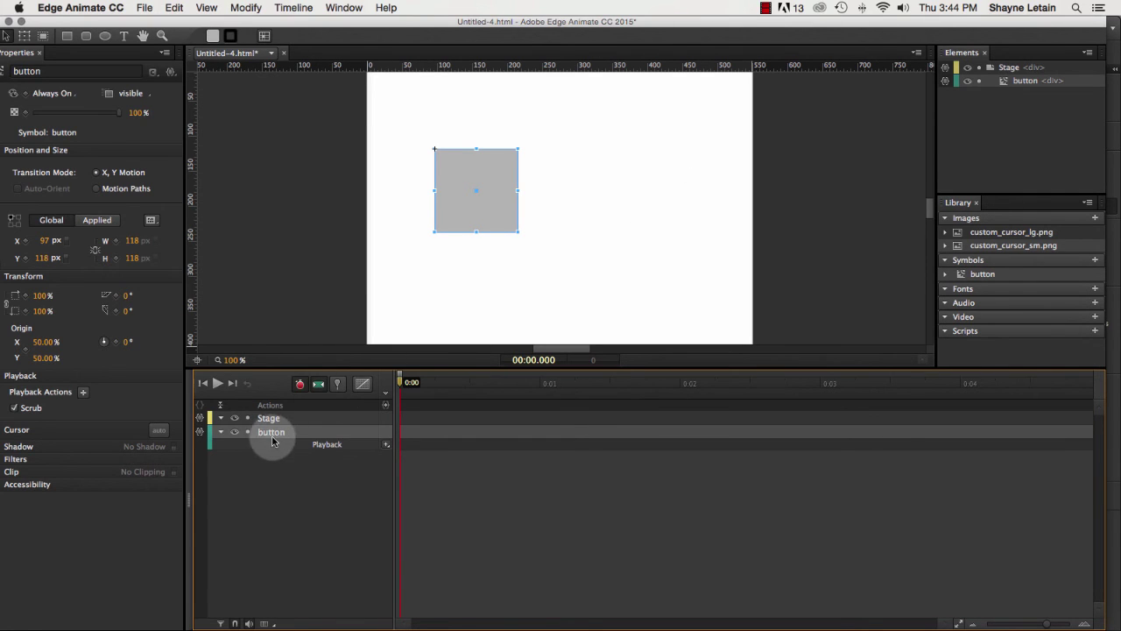
click(201, 434)
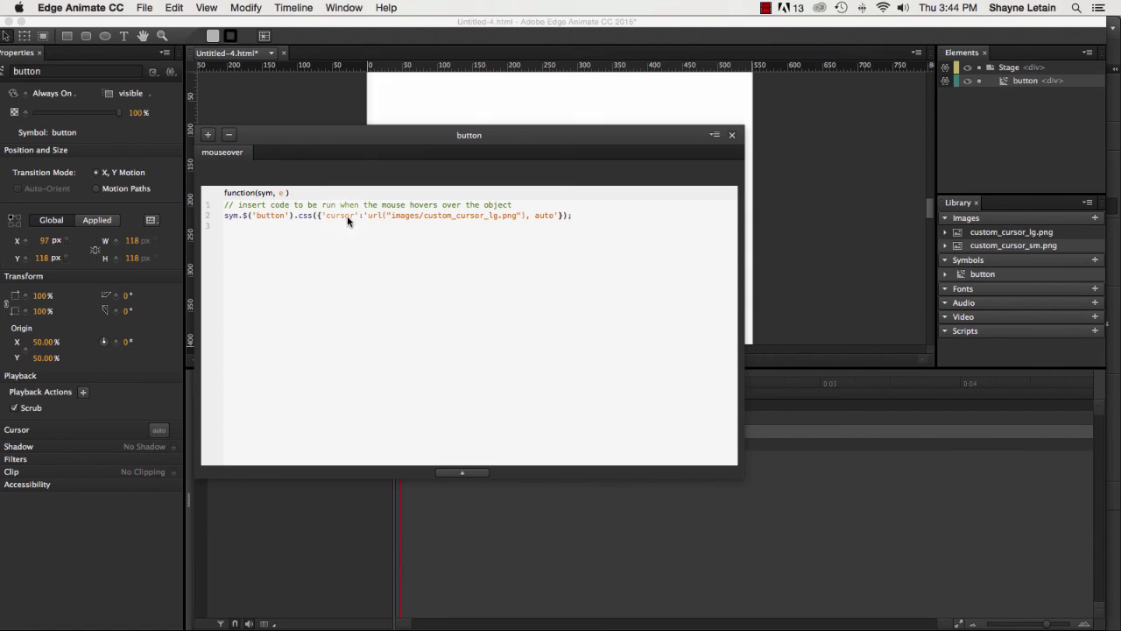
click(237, 173)
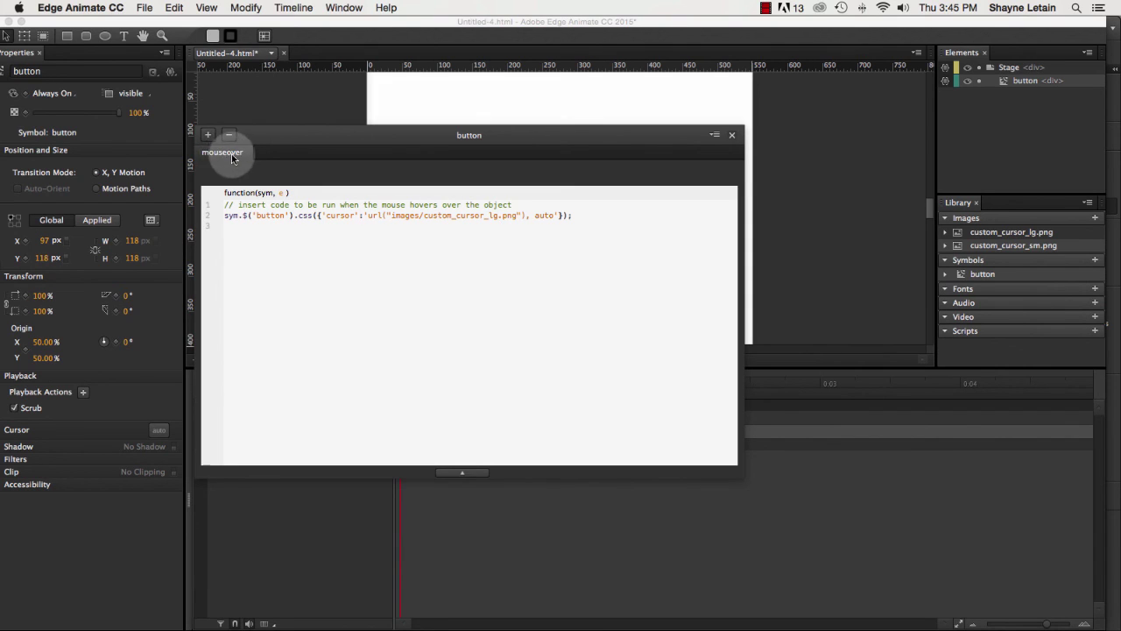